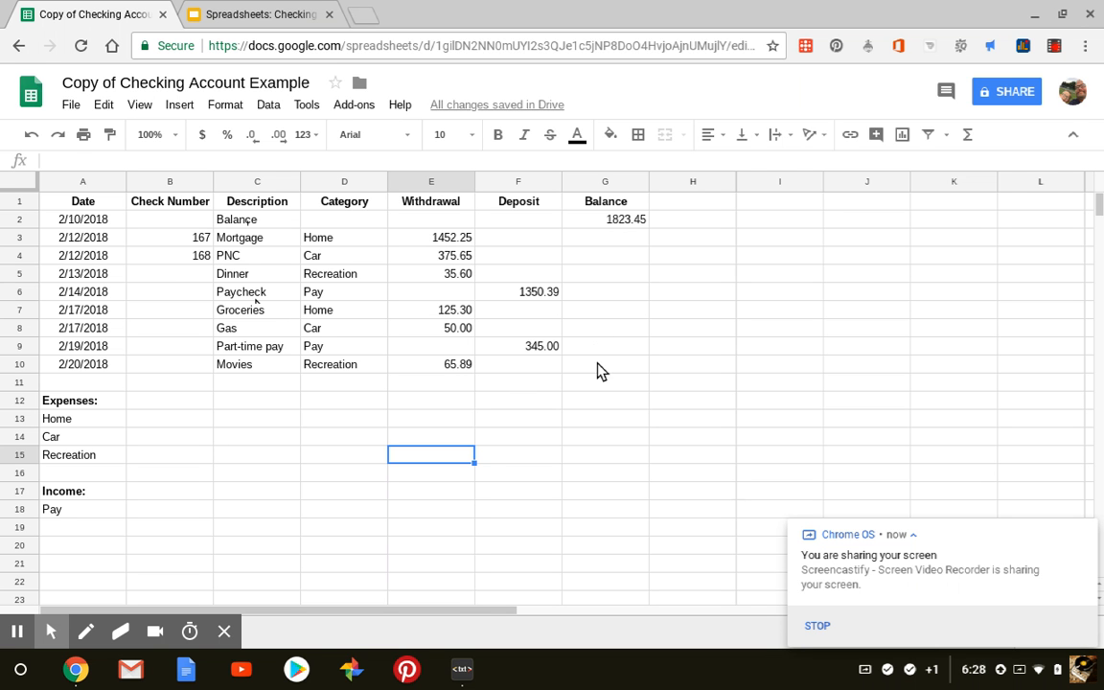
# Step: Enter the running balance formula =(g2-e3+f3) in cell G3 for the Mortgage row
pyautogui.click(615, 246)
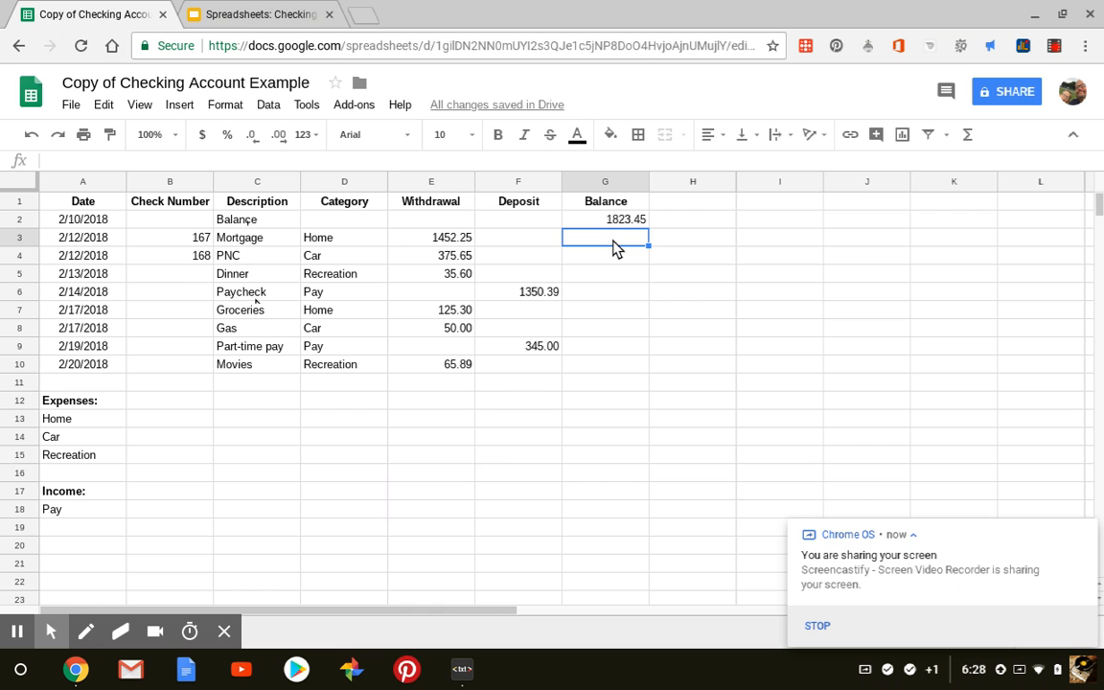
pyautogui.write('=(')
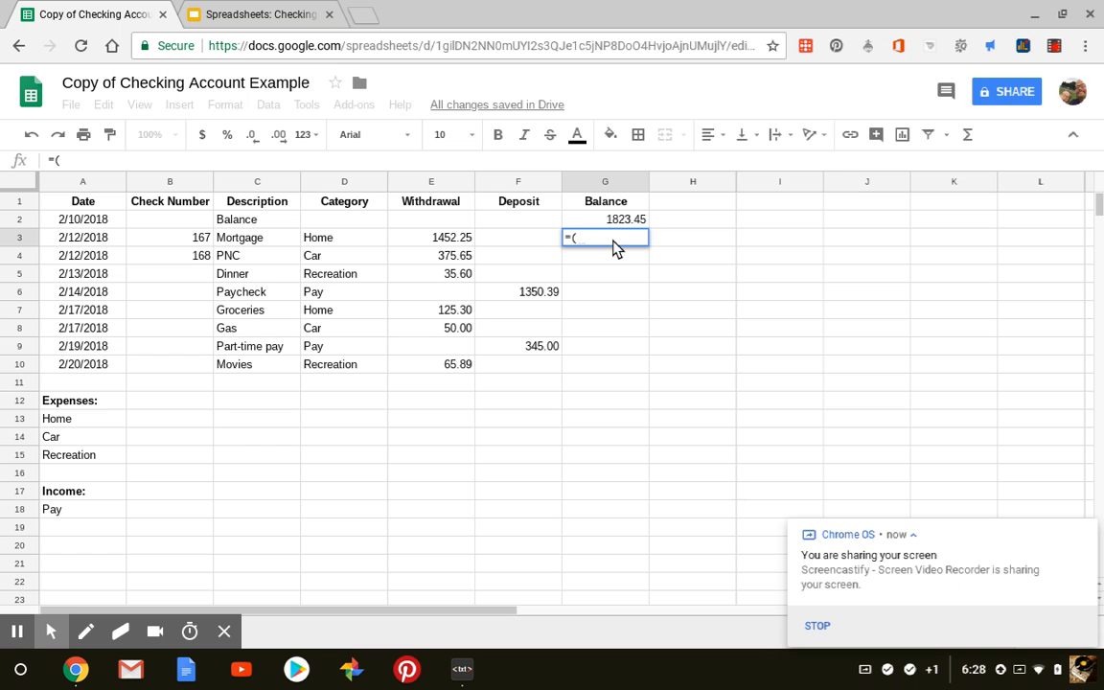
pyautogui.write('g2-e3')
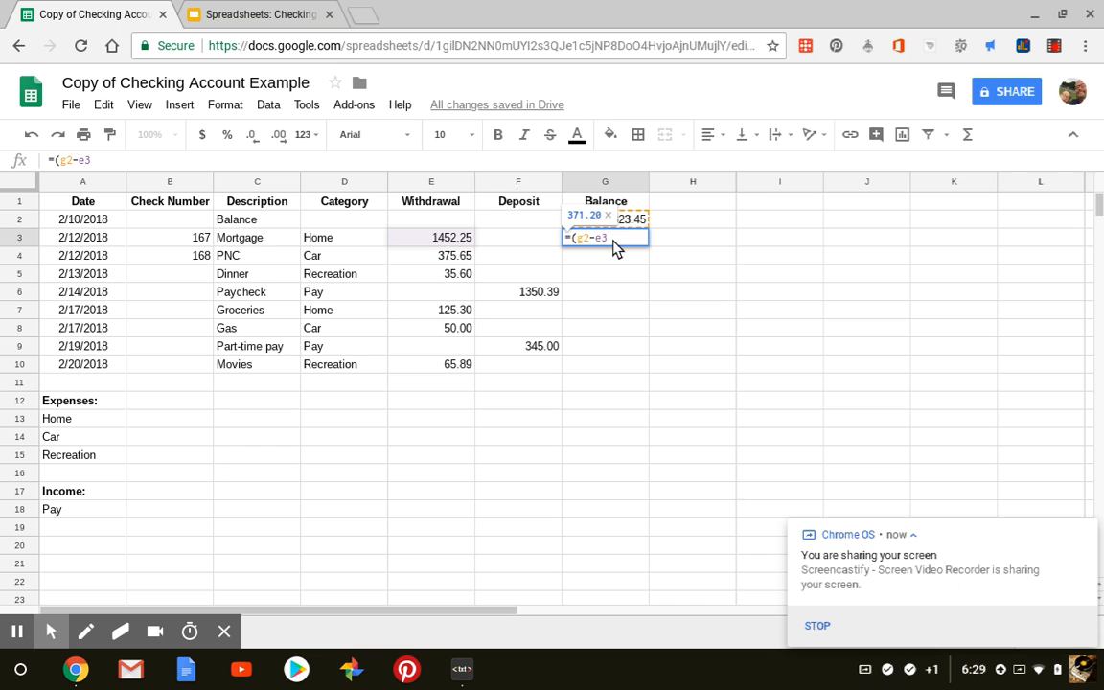
pyautogui.write('+')
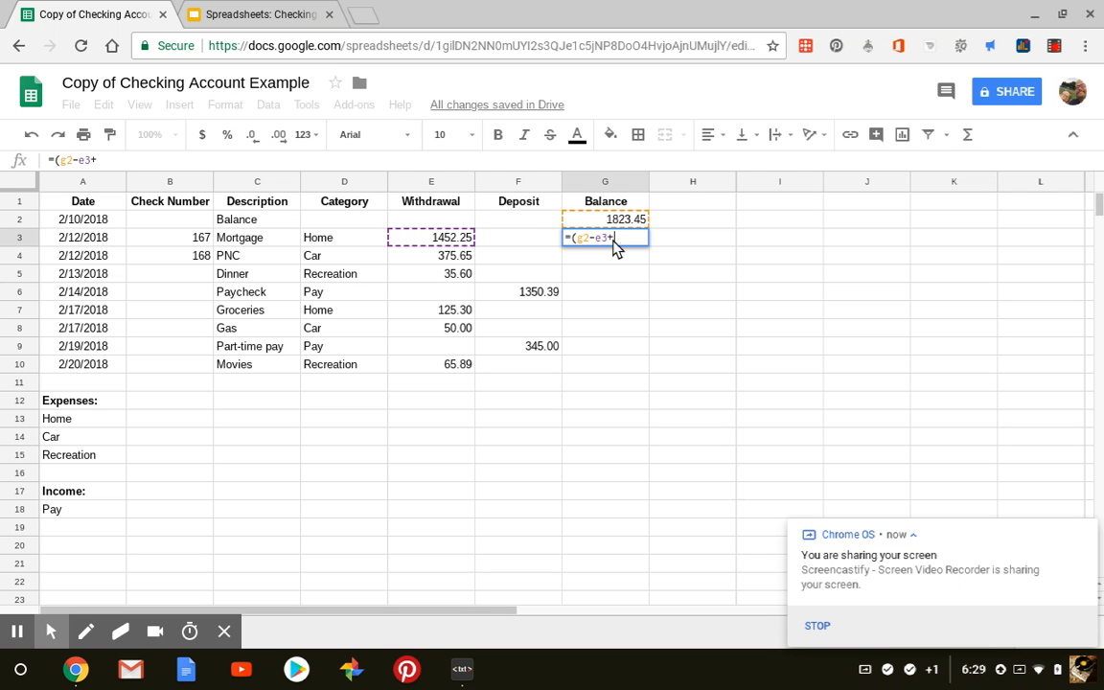
pyautogui.write('f3')
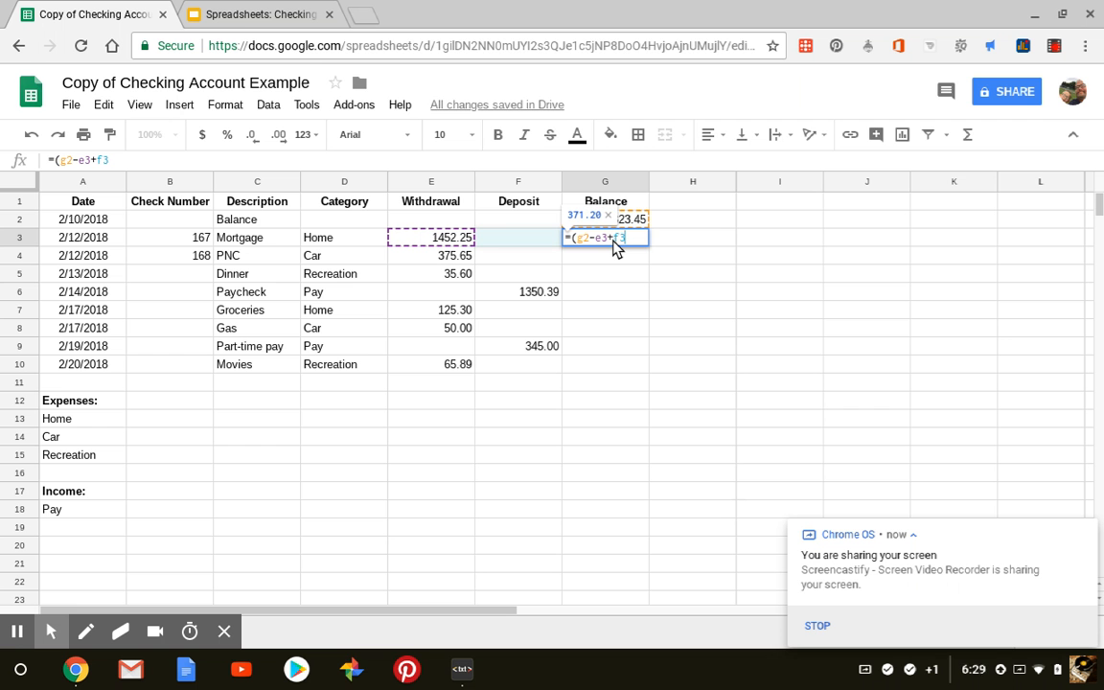
pyautogui.write(')')
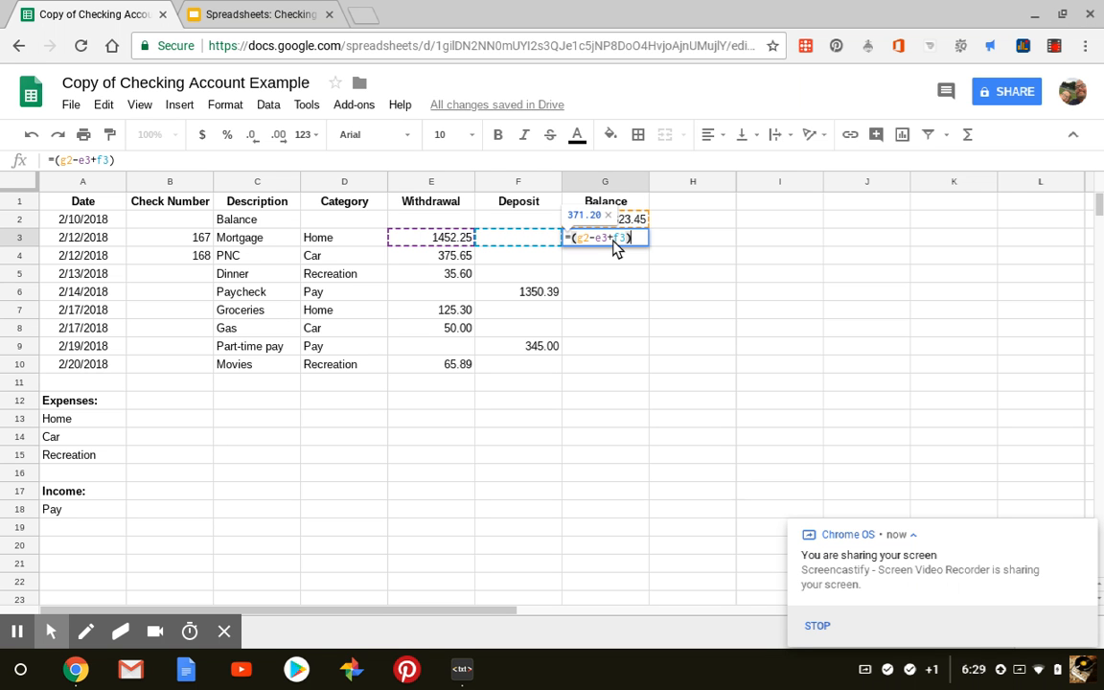
pyautogui.press('Return')
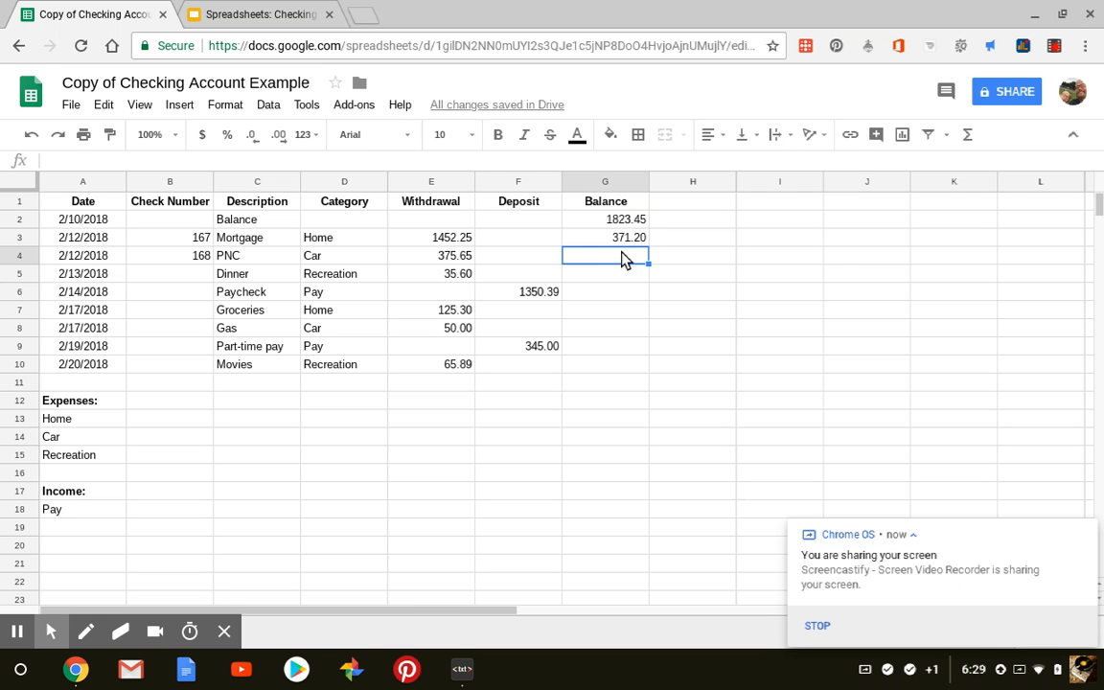
# Step: Fill the balance formula from G3 down the Balance column through G10
pyautogui.click(621, 240)
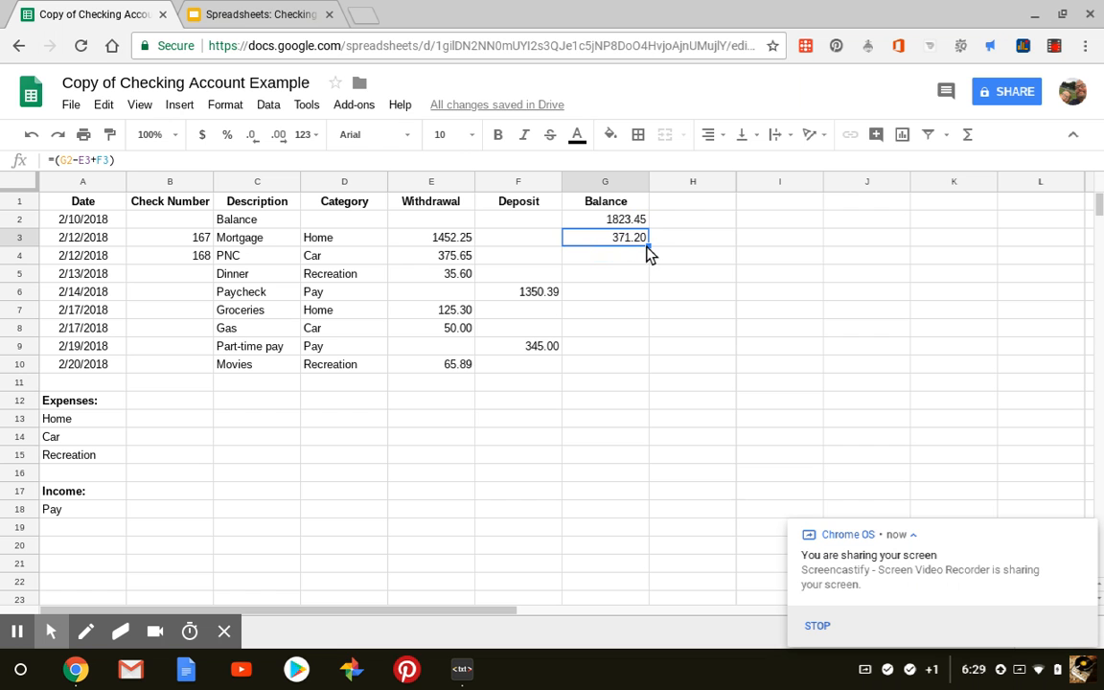
pyautogui.moveTo(647, 247); pyautogui.dragTo(637, 370)
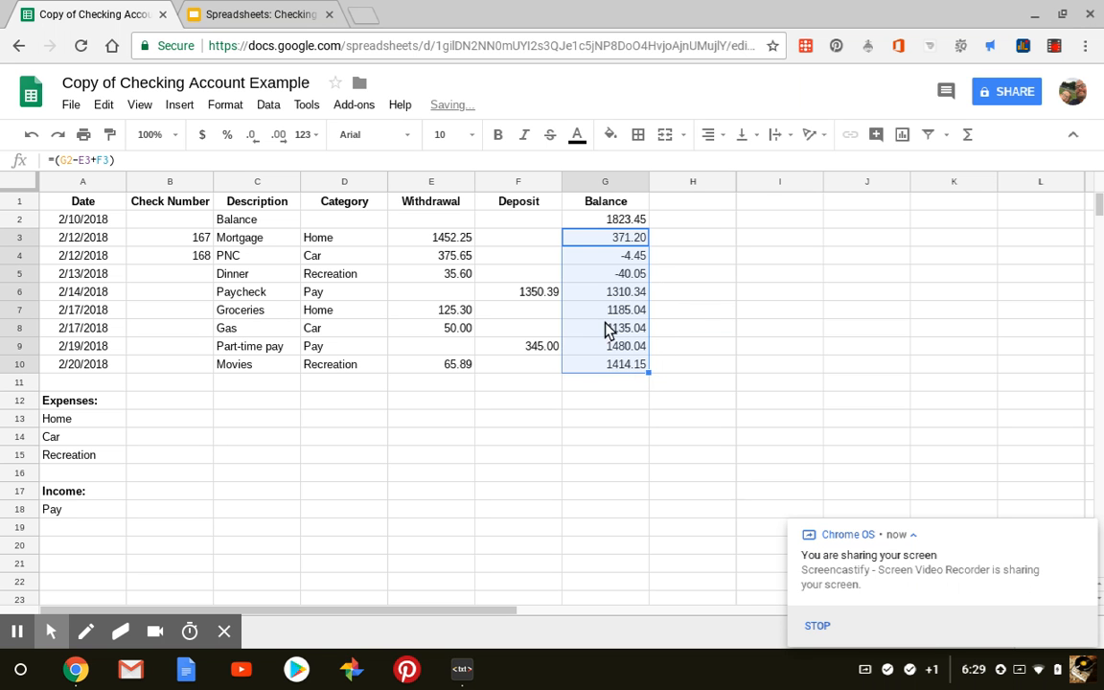
pyautogui.click(697, 260)
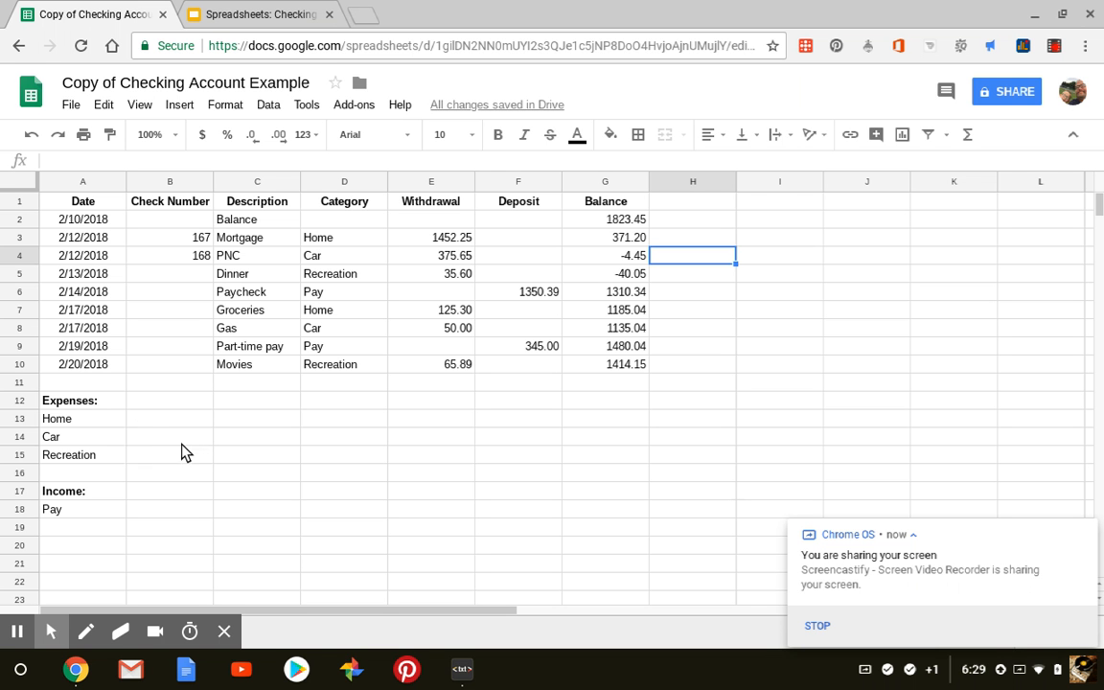
# Step: Total the Home expenses in cell B13 with the formula =sumif(d2:d10,"Home",e2:e10)
pyautogui.click(163, 420)
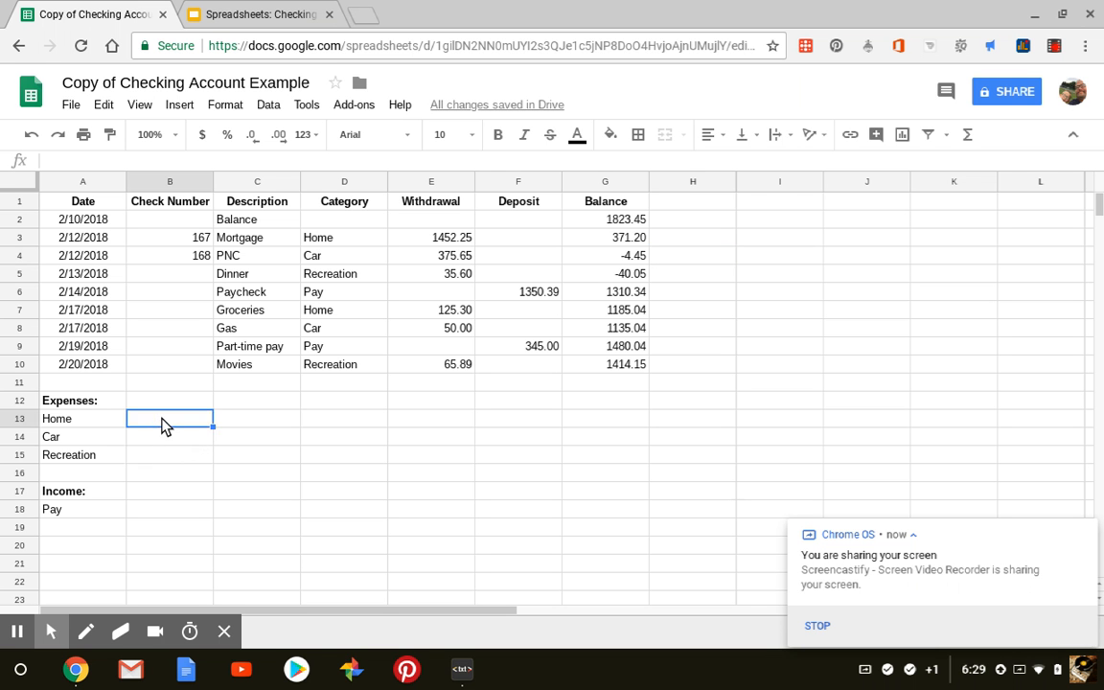
pyautogui.write('=su')
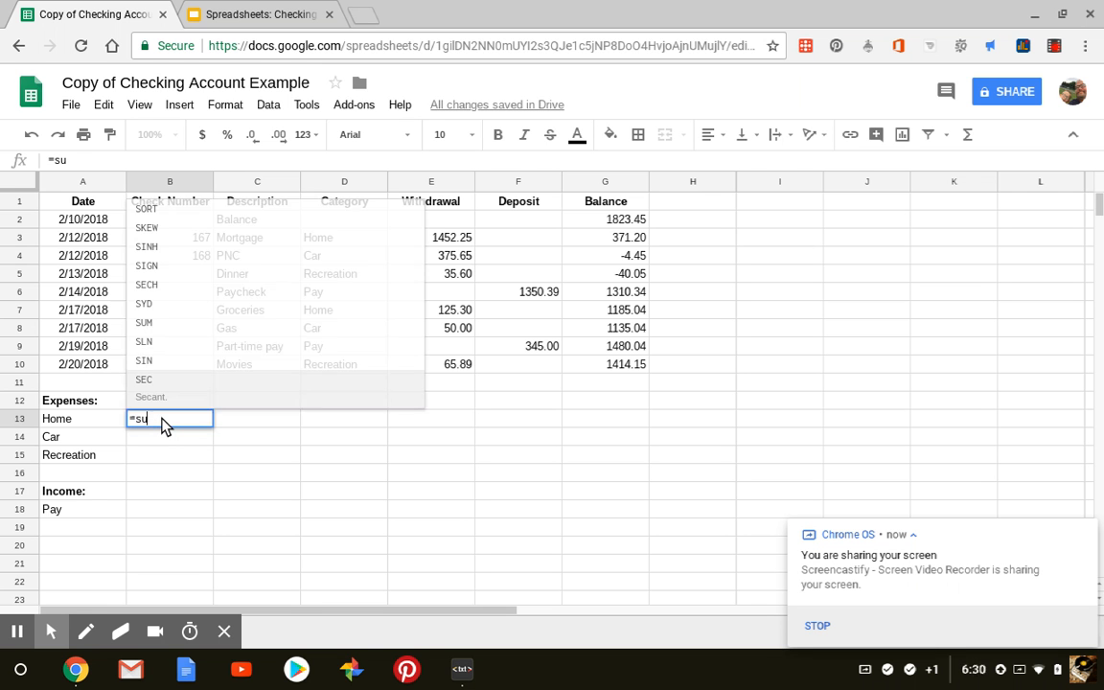
pyautogui.write('mif(')
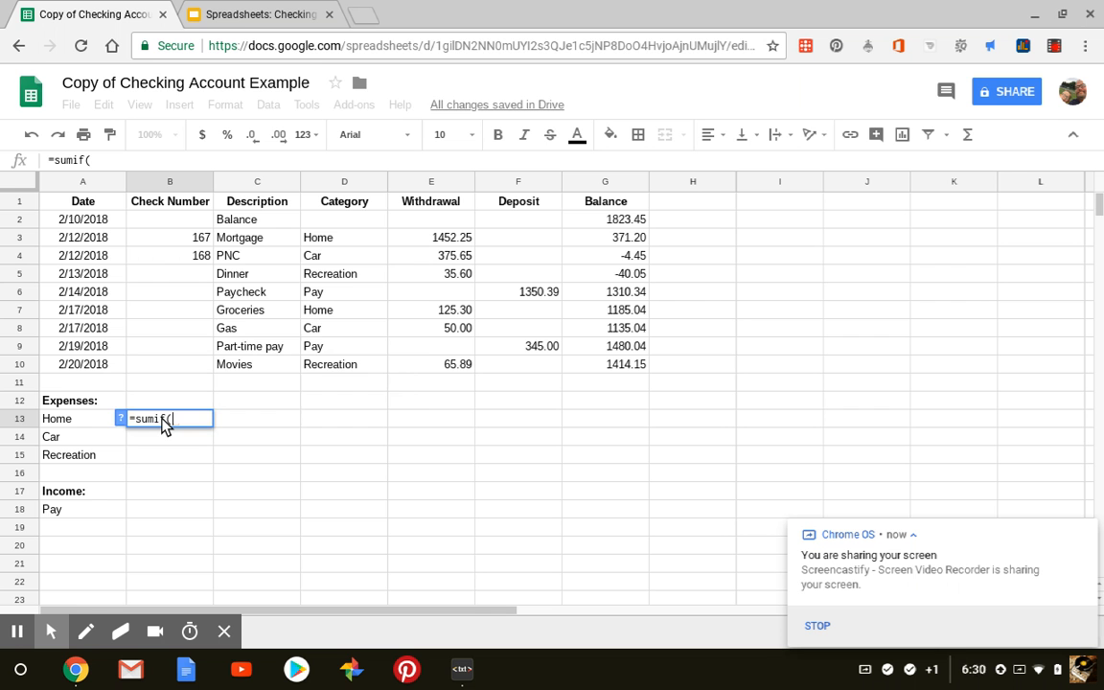
pyautogui.write('d2')
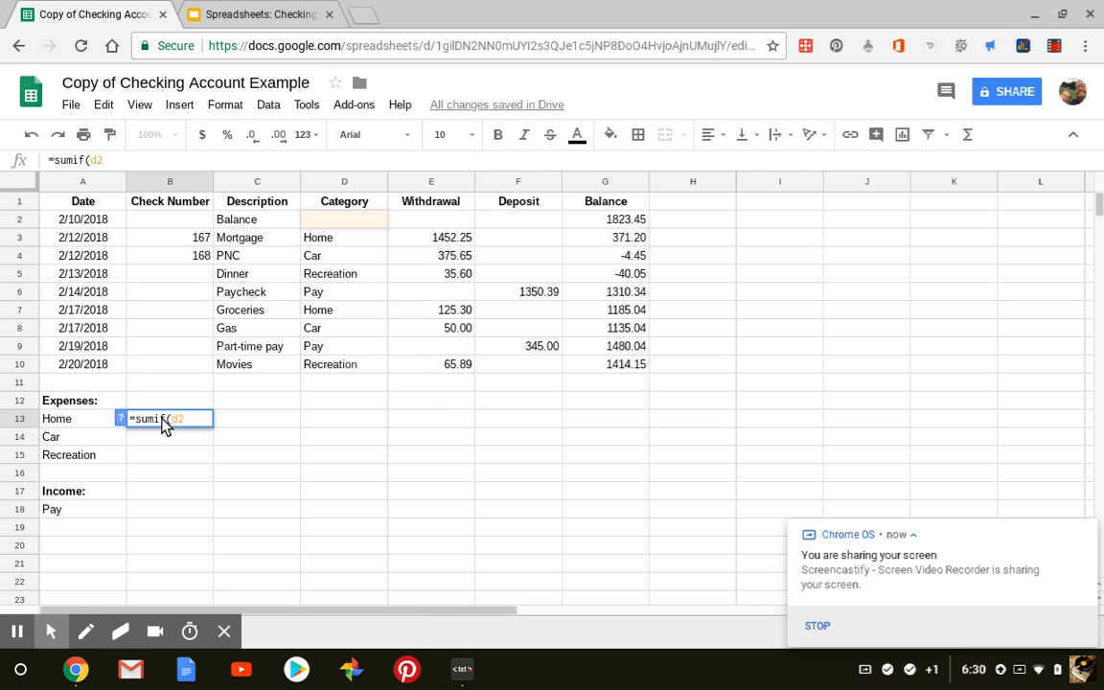
pyautogui.write(':d10')
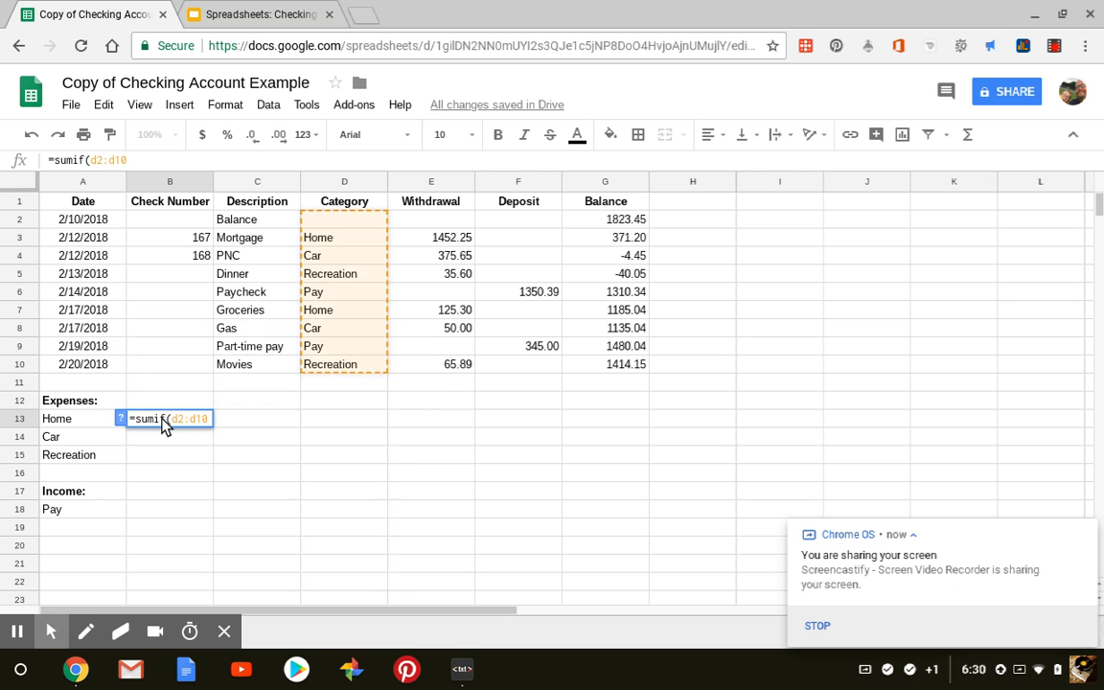
pyautogui.write(',')
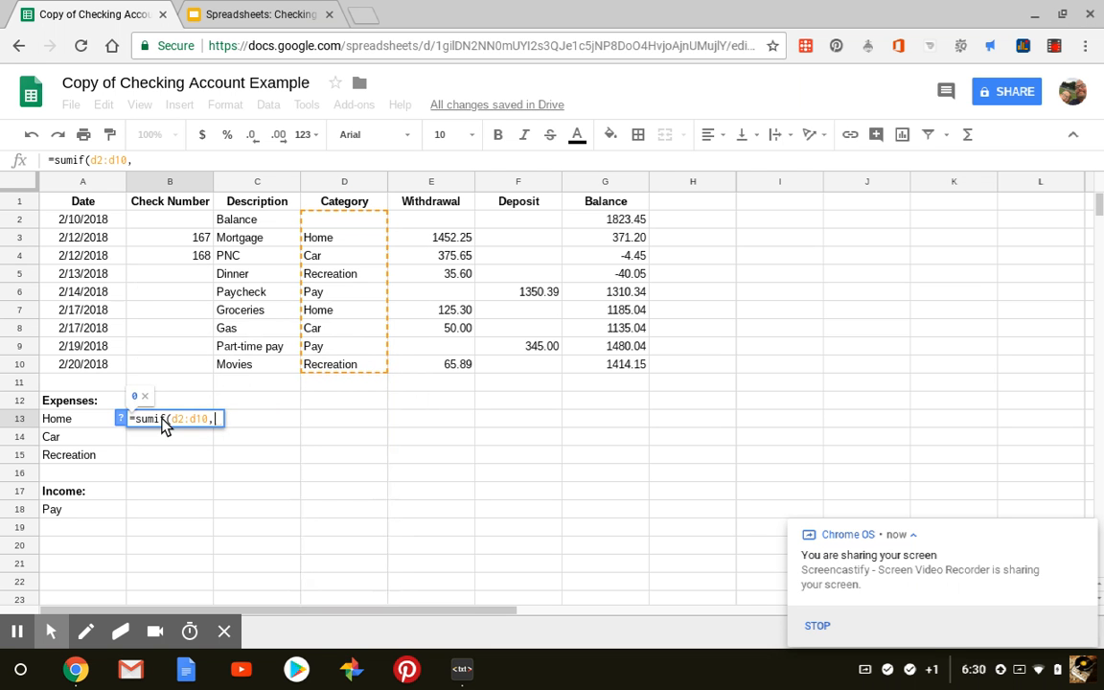
pyautogui.write('"')
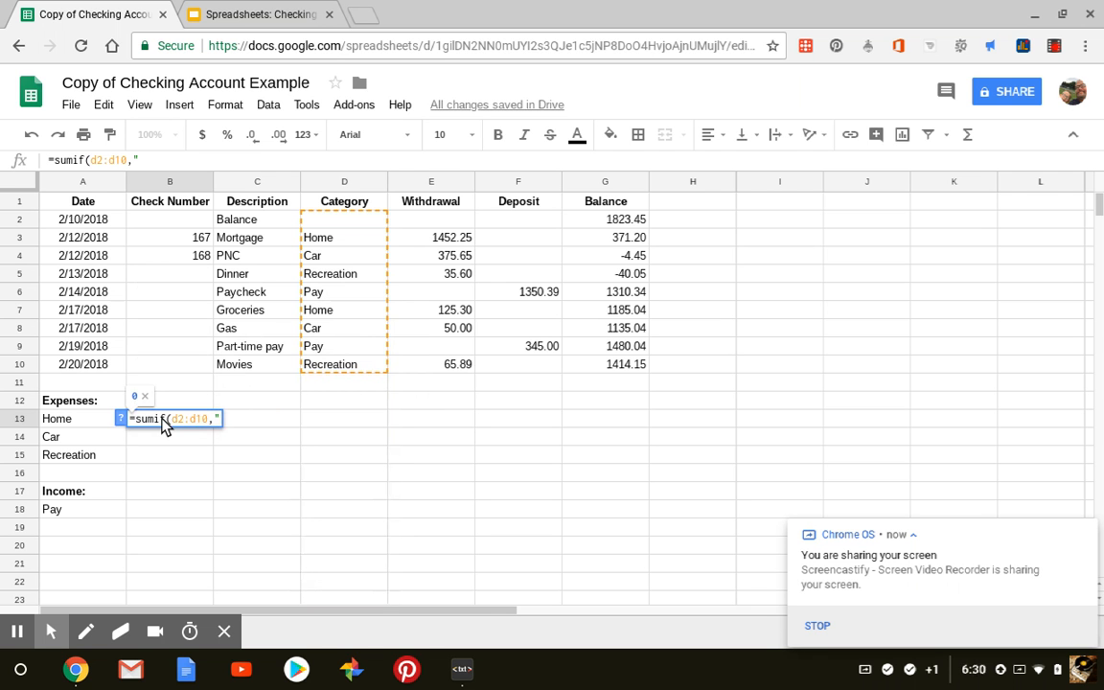
pyautogui.write('Home')
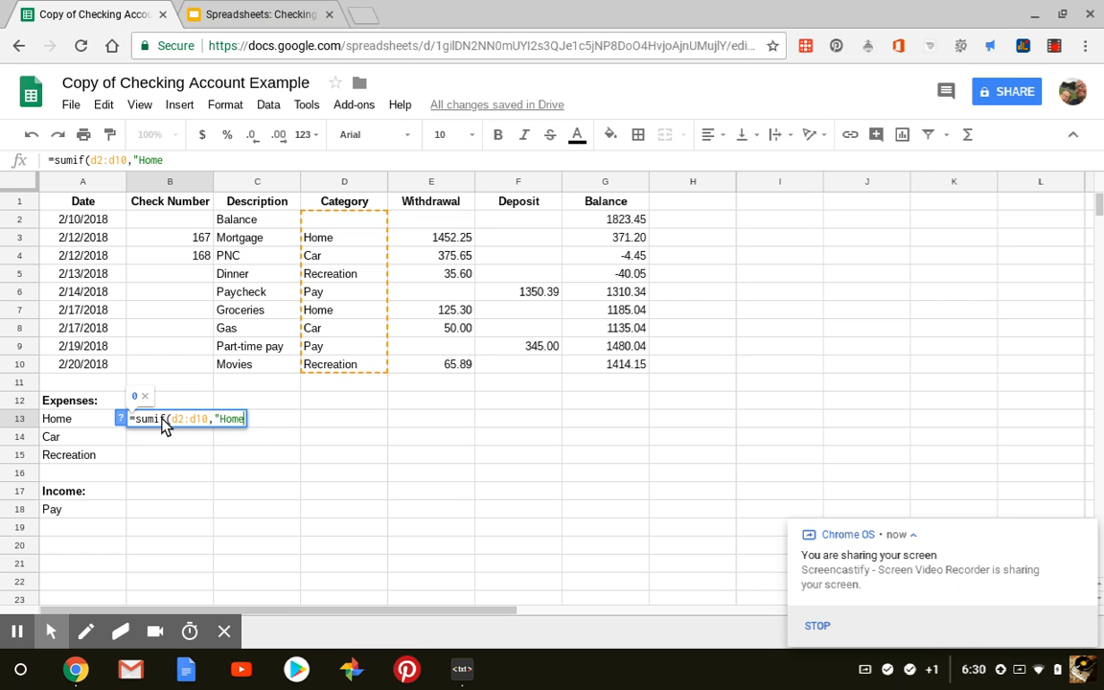
pyautogui.write('",')
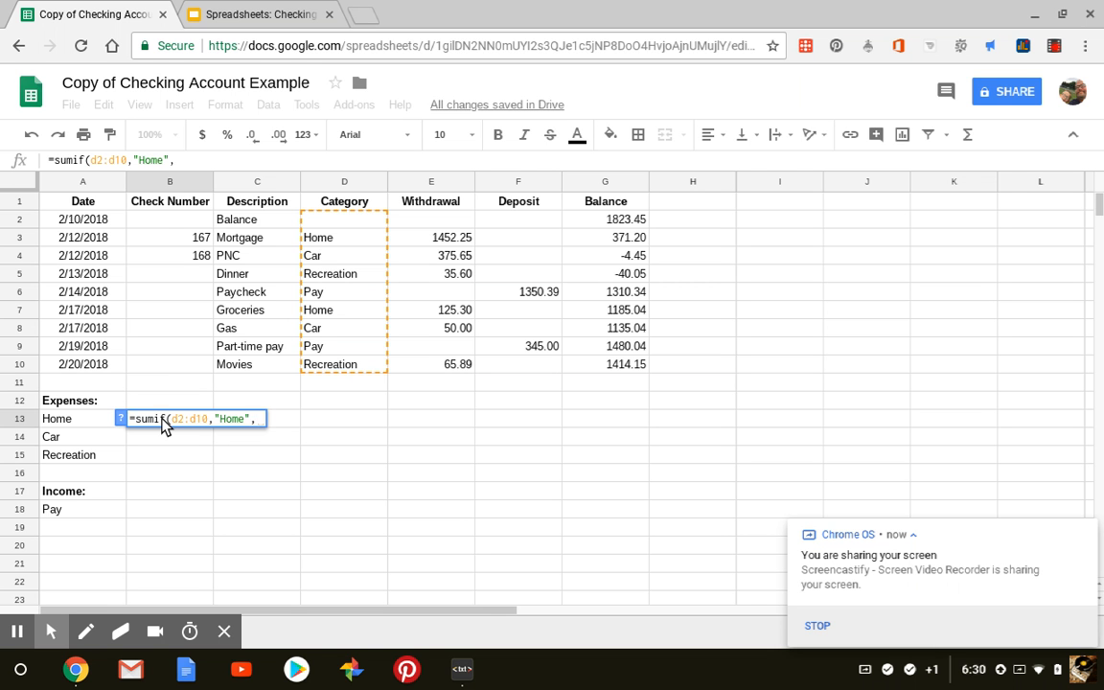
pyautogui.write('e2')
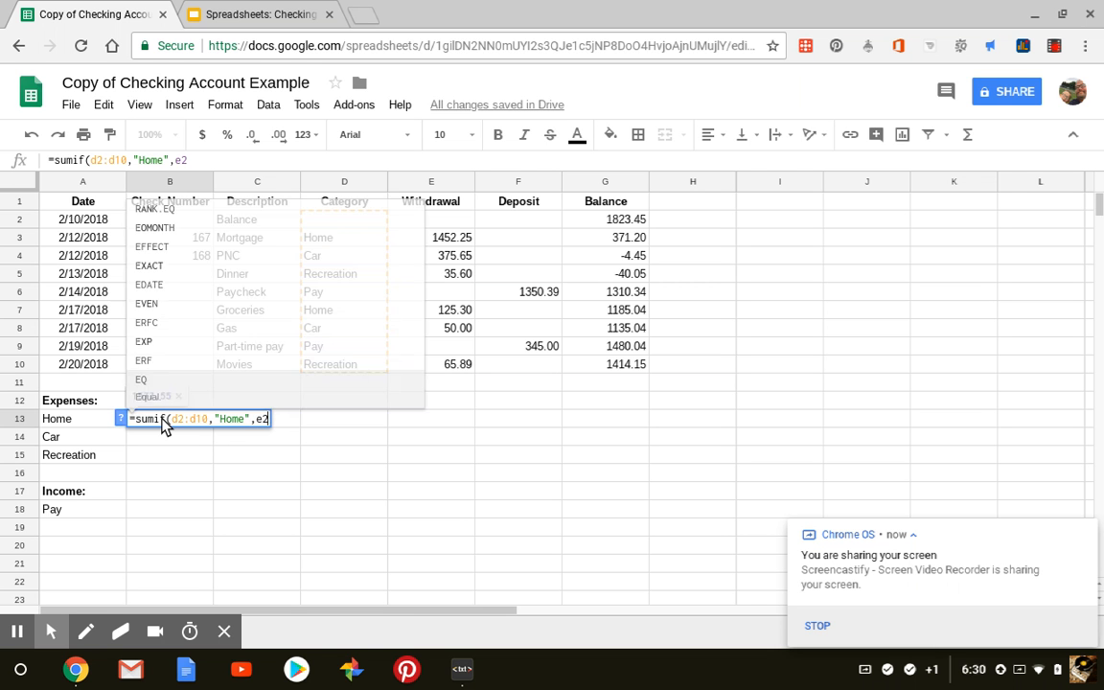
pyautogui.write(':')
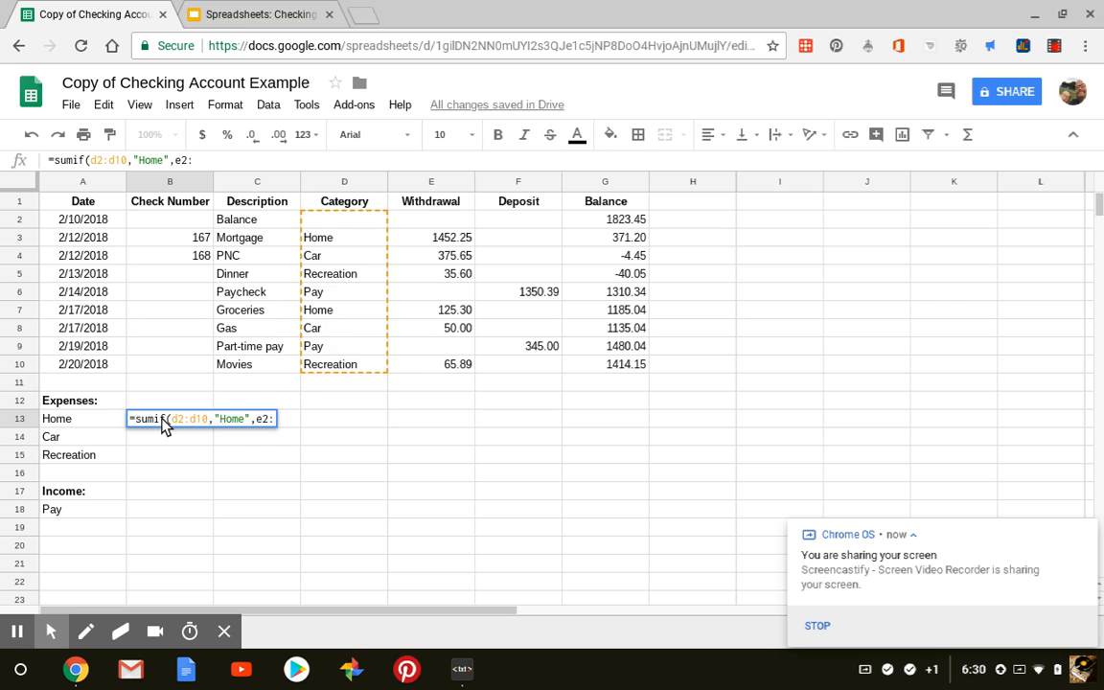
pyautogui.write('e1')
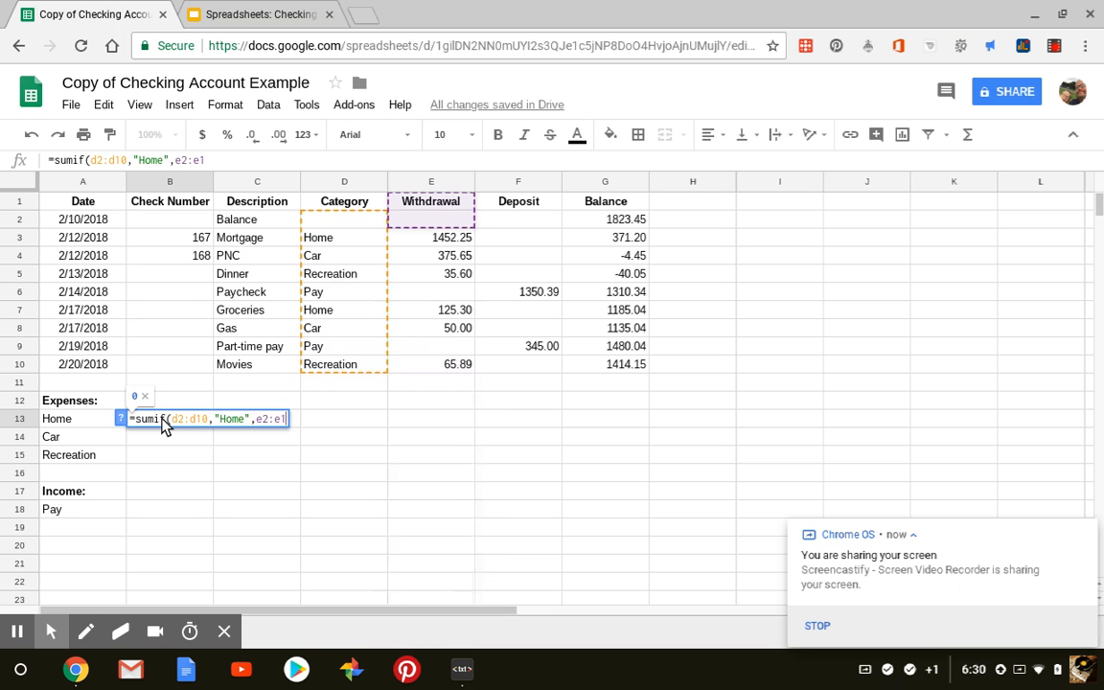
pyautogui.write('0)')
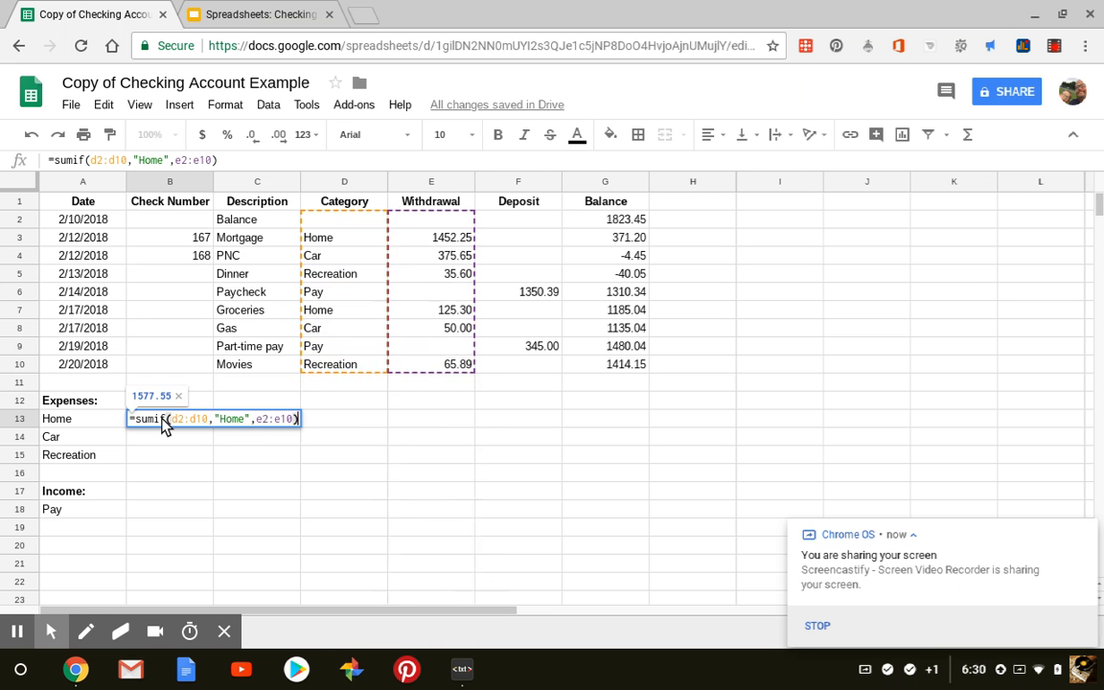
pyautogui.press('Return')
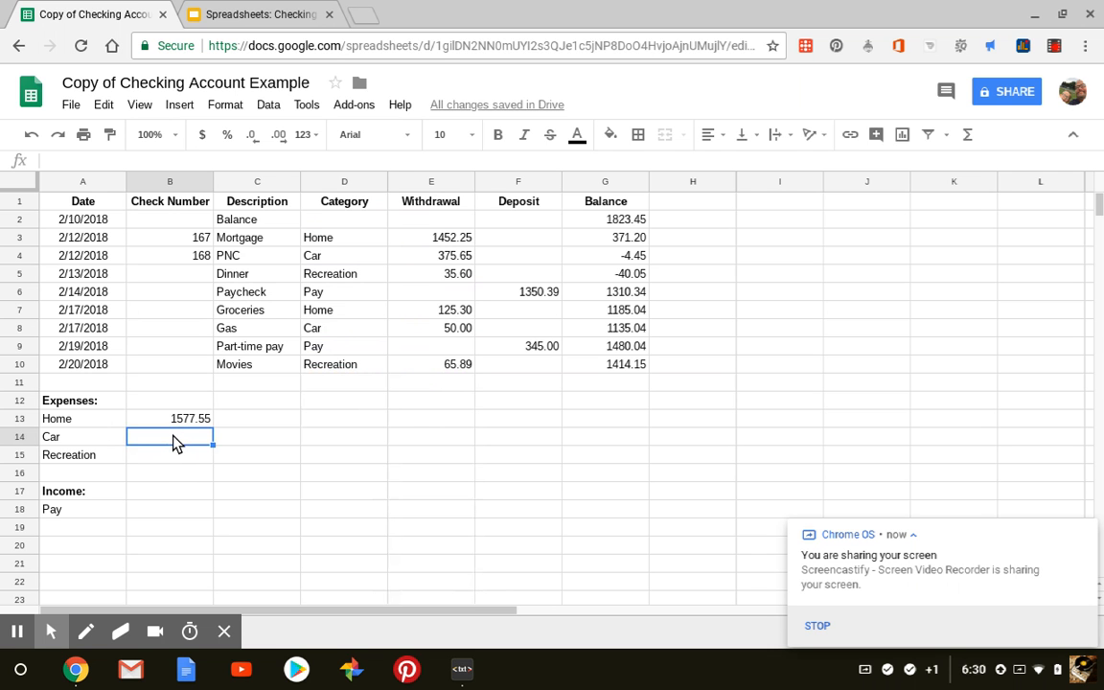
# Step: Total the Car expenses in cell B14 with the formula =sumif(d2:d10,"Car",e2:e10)
pyautogui.write('=s')
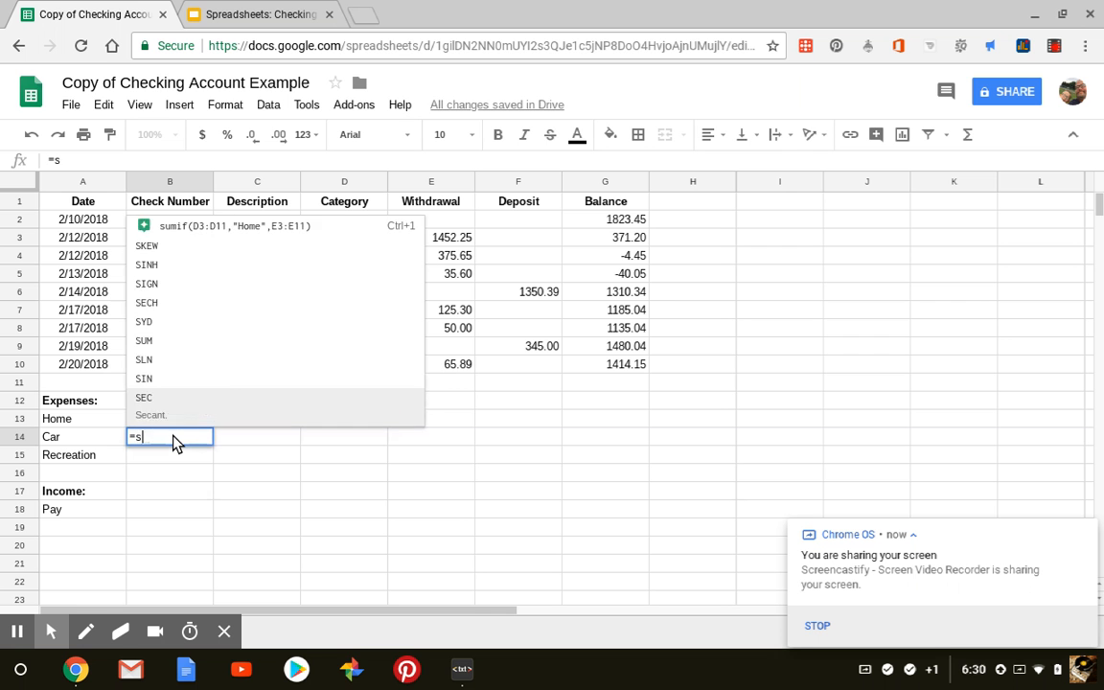
pyautogui.write('umif(')
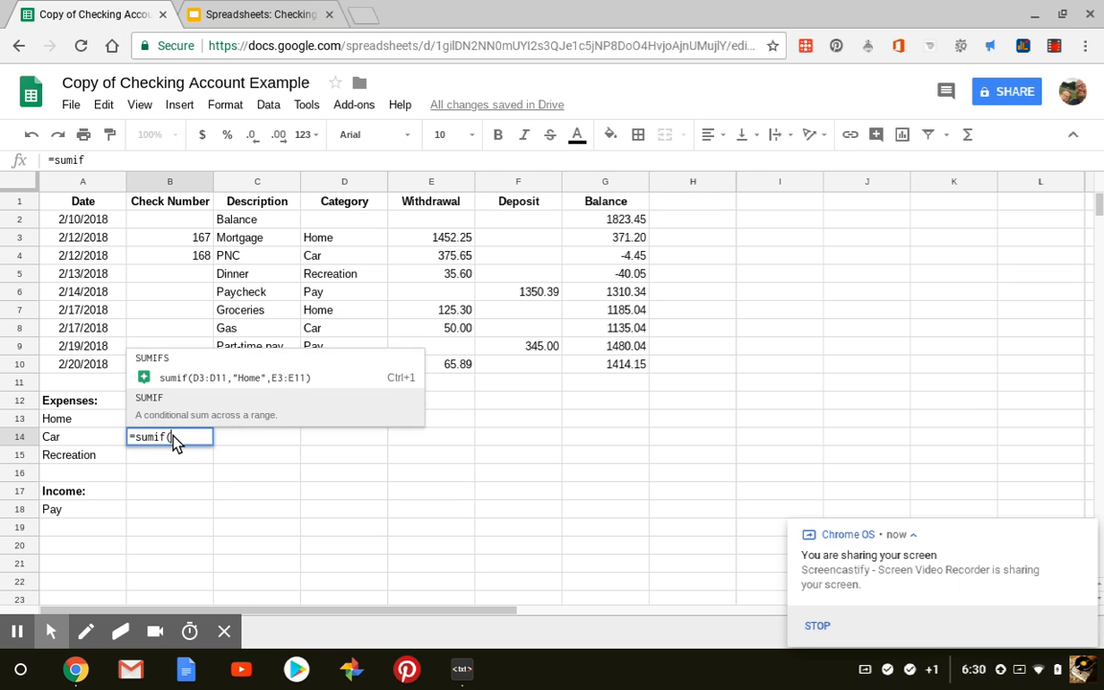
pyautogui.write('d')
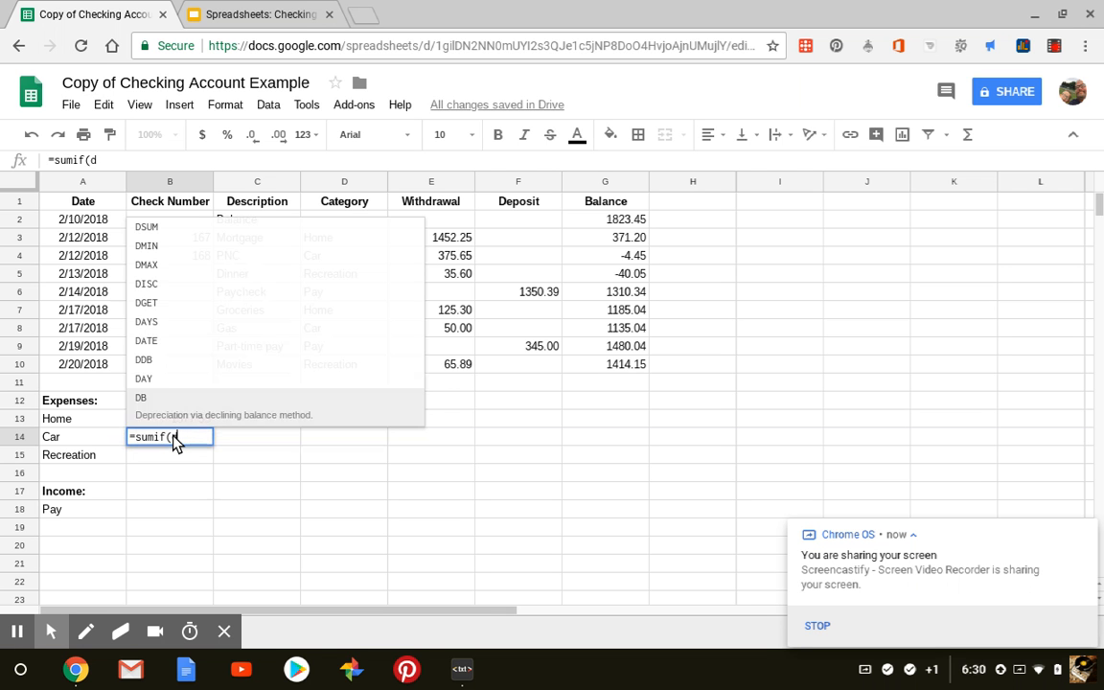
pyautogui.write('2:d')
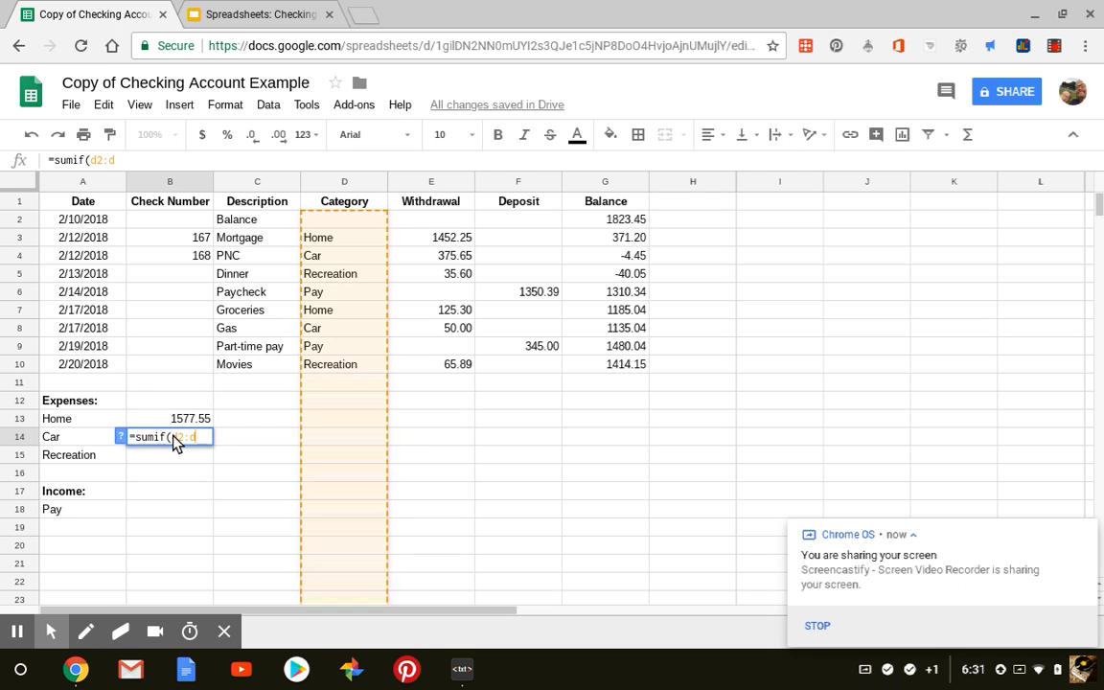
pyautogui.write('10')
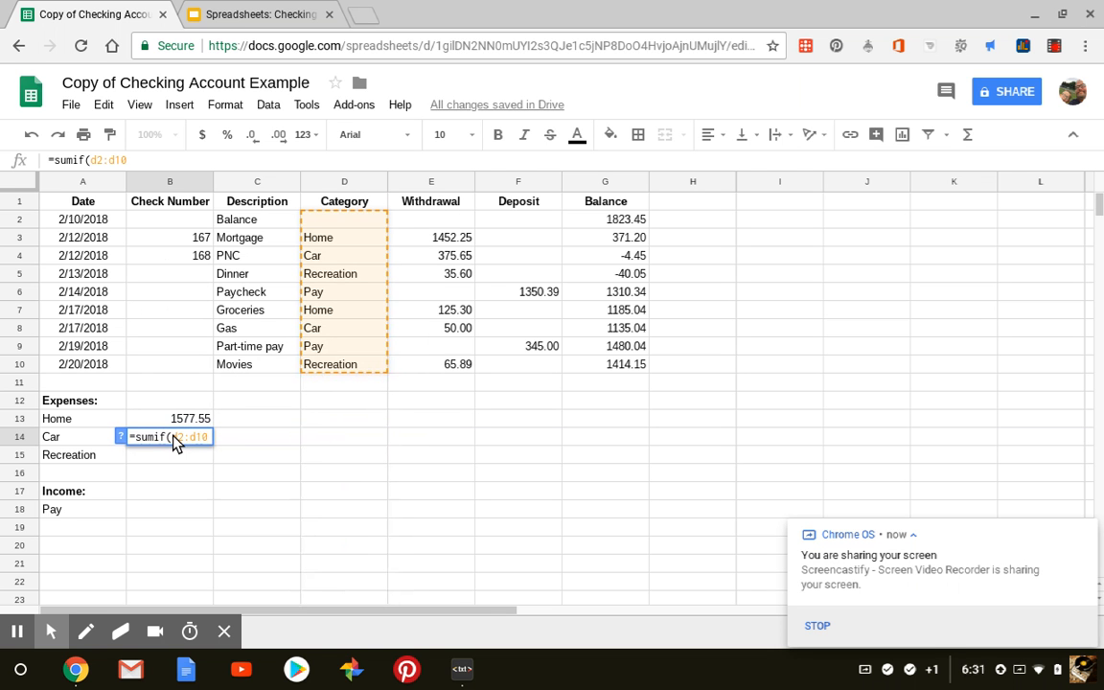
pyautogui.write(',"')
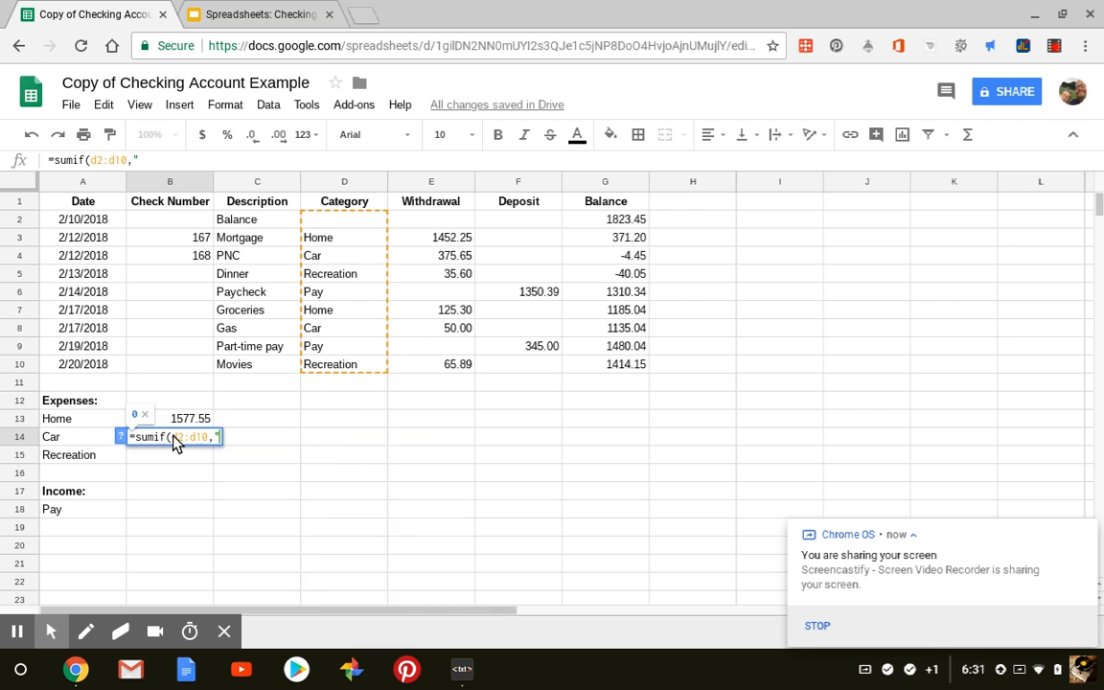
pyautogui.write('Car",')
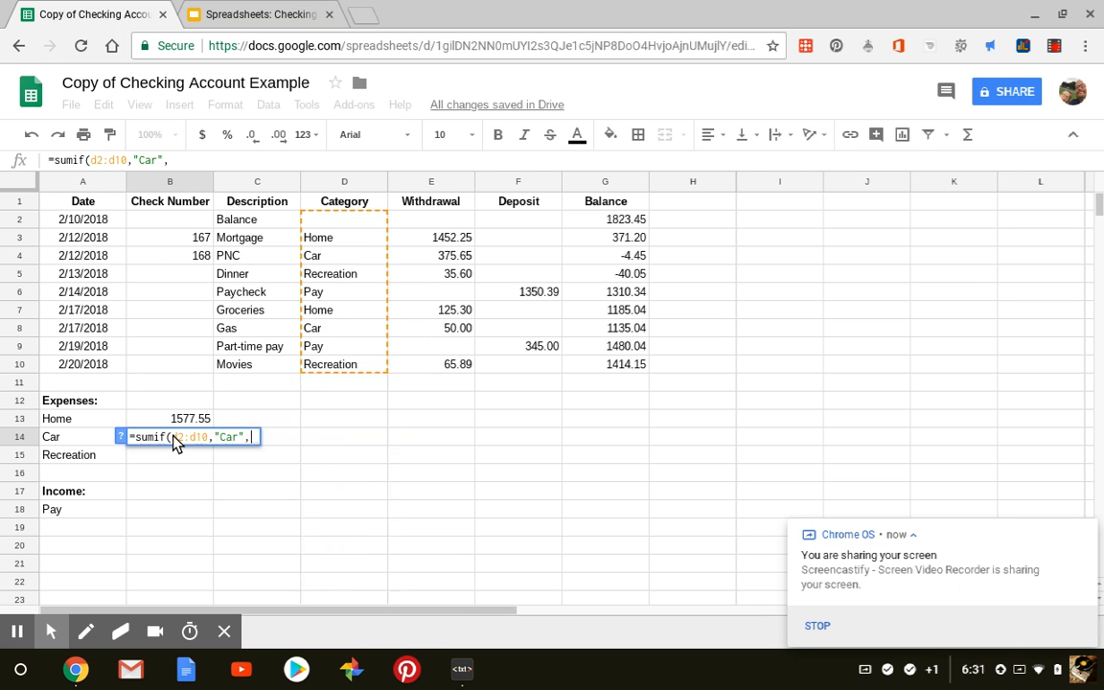
pyautogui.write('e2')
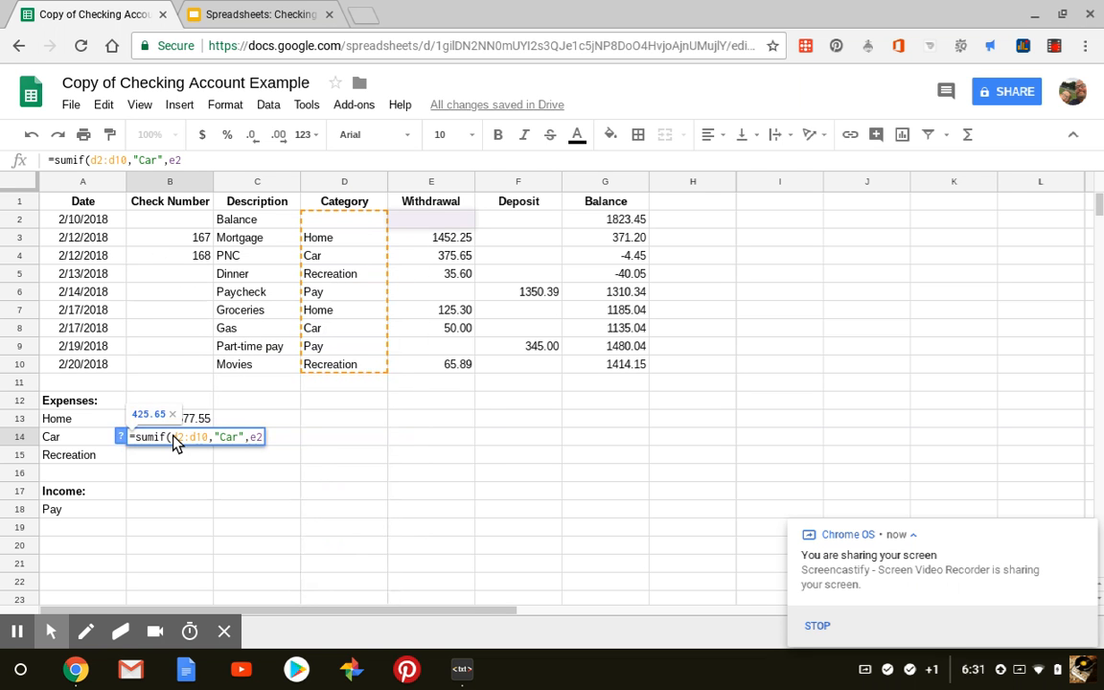
pyautogui.write(':e10')
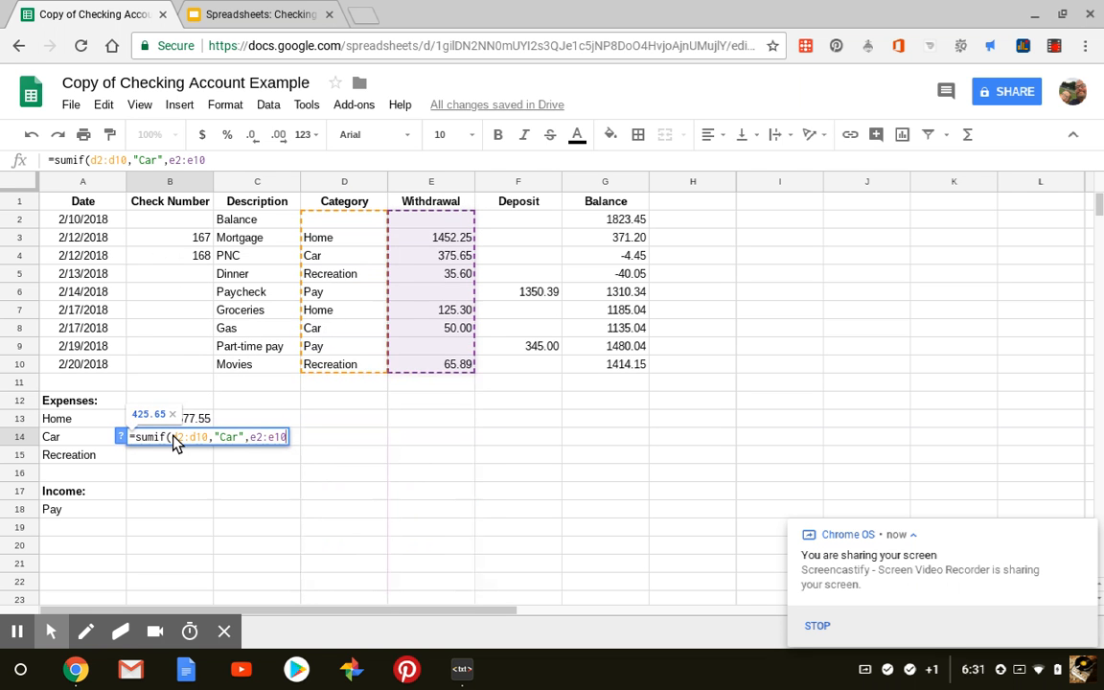
pyautogui.write(')')
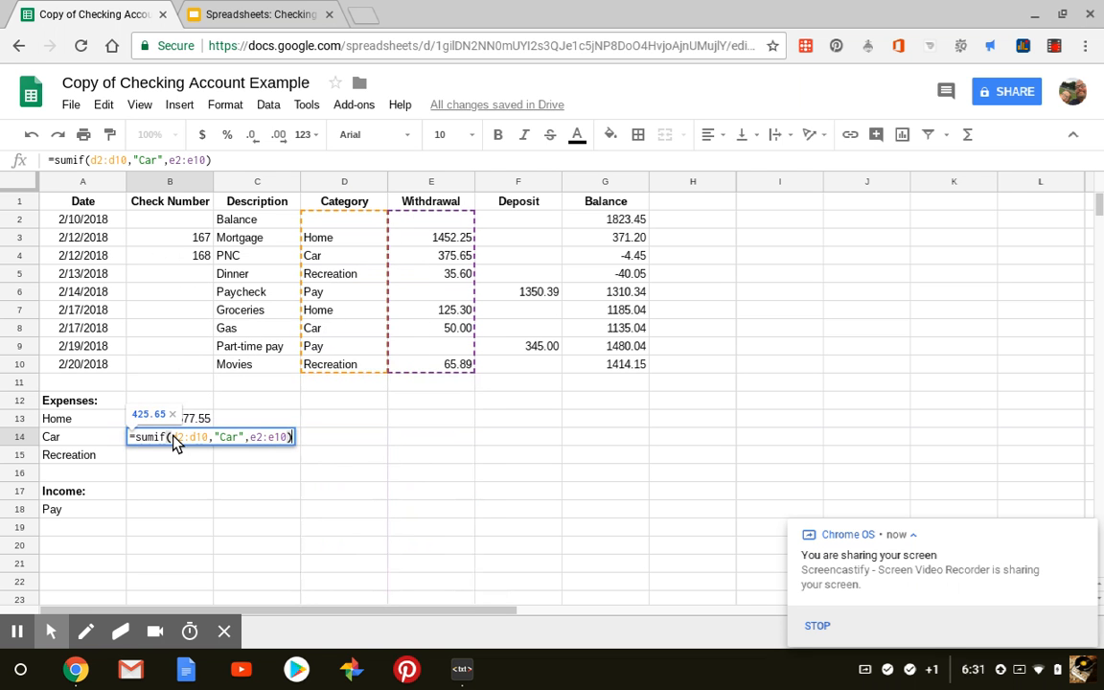
pyautogui.press('Return')
# Step: Total the Recreation expenses in cell B15 with the formula =sumif(d2:d10,"Recreation",e2:e10)
pyautogui.write('=sumi')
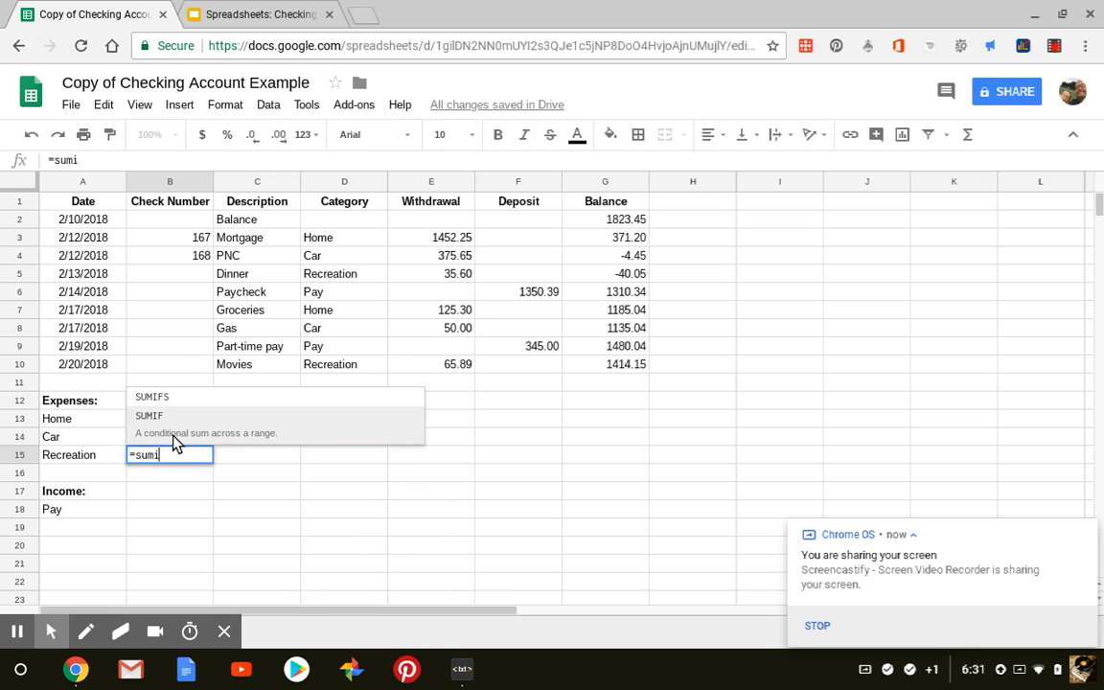
pyautogui.write('f(')
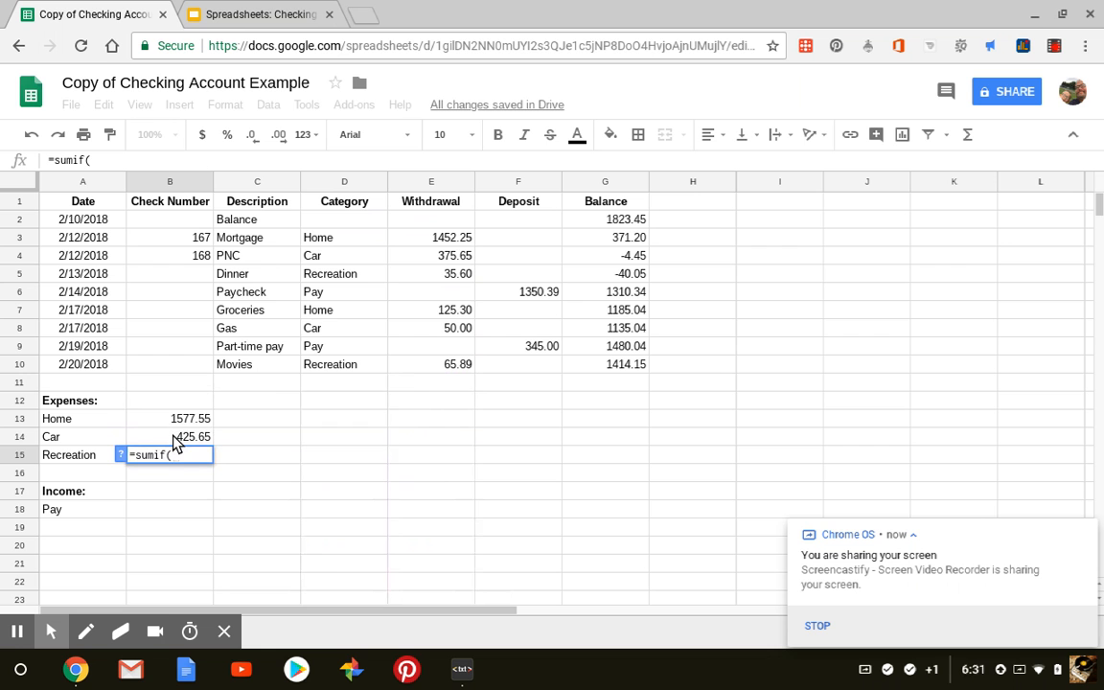
pyautogui.write('d2')
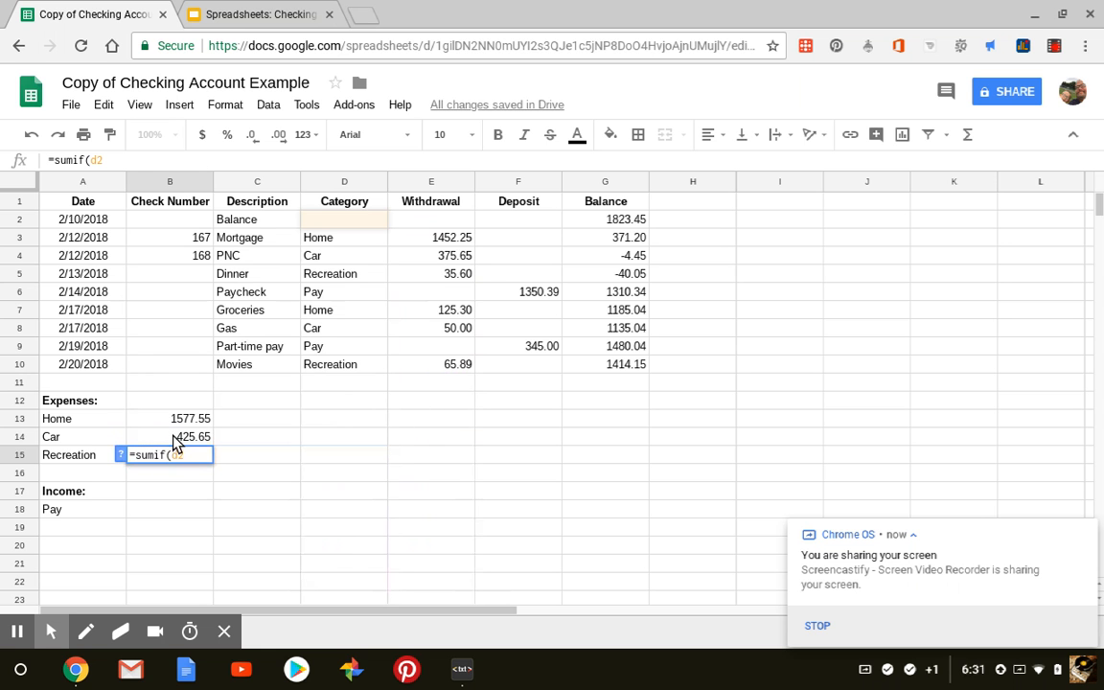
pyautogui.write(':d10')
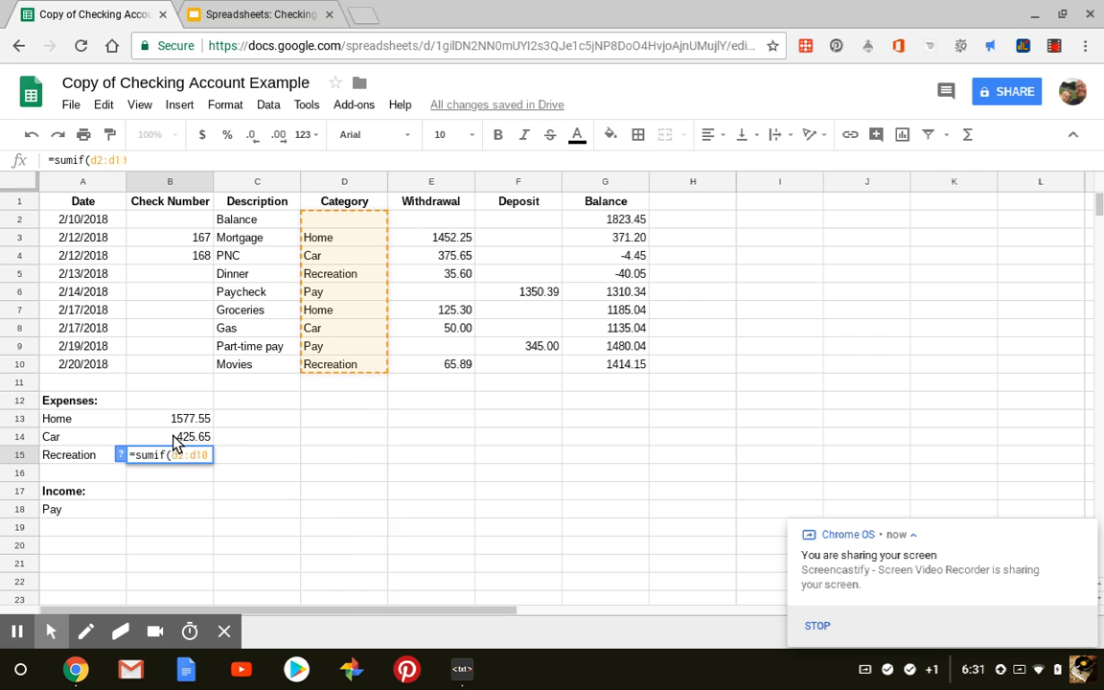
pyautogui.write(',')
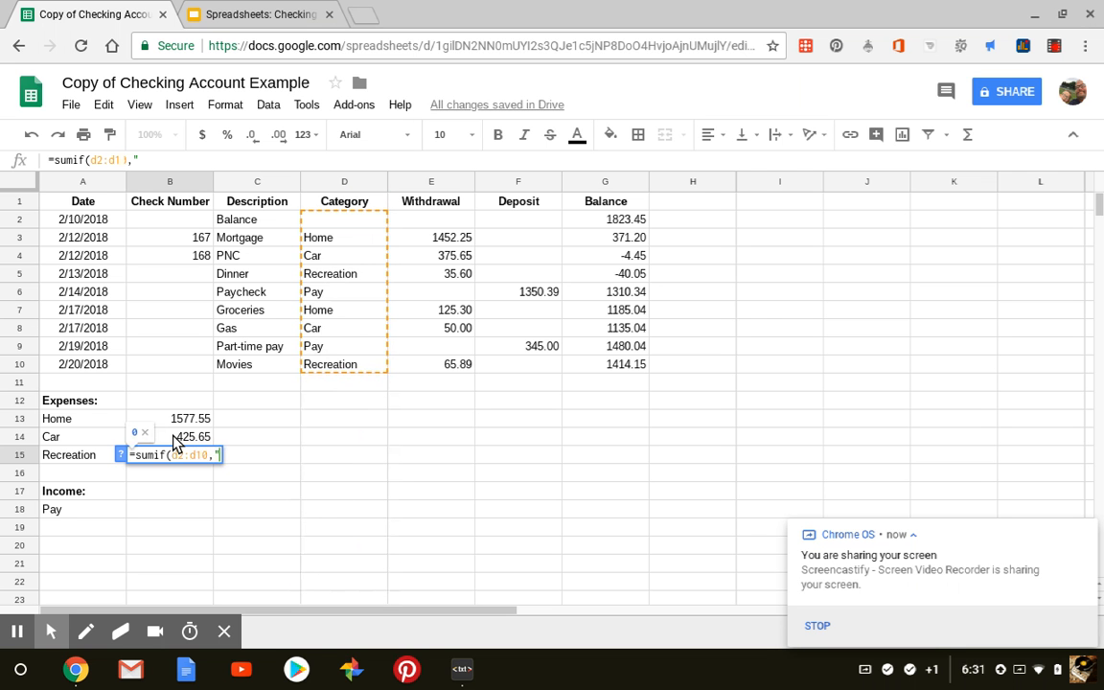
pyautogui.write('"Recreation')
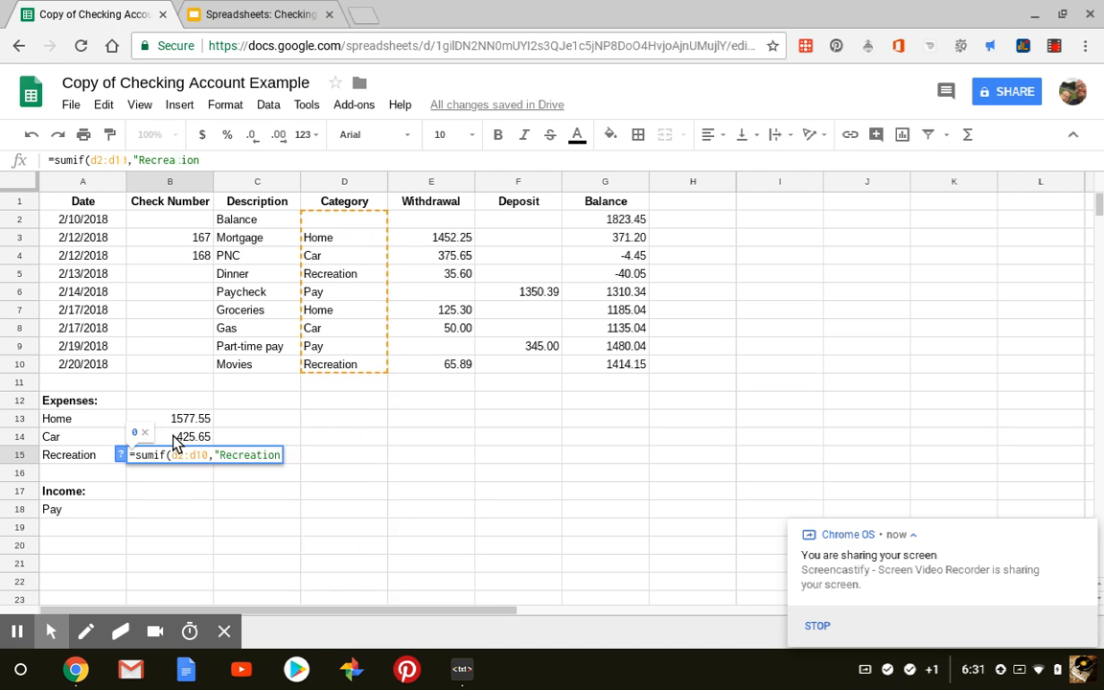
pyautogui.write('",')
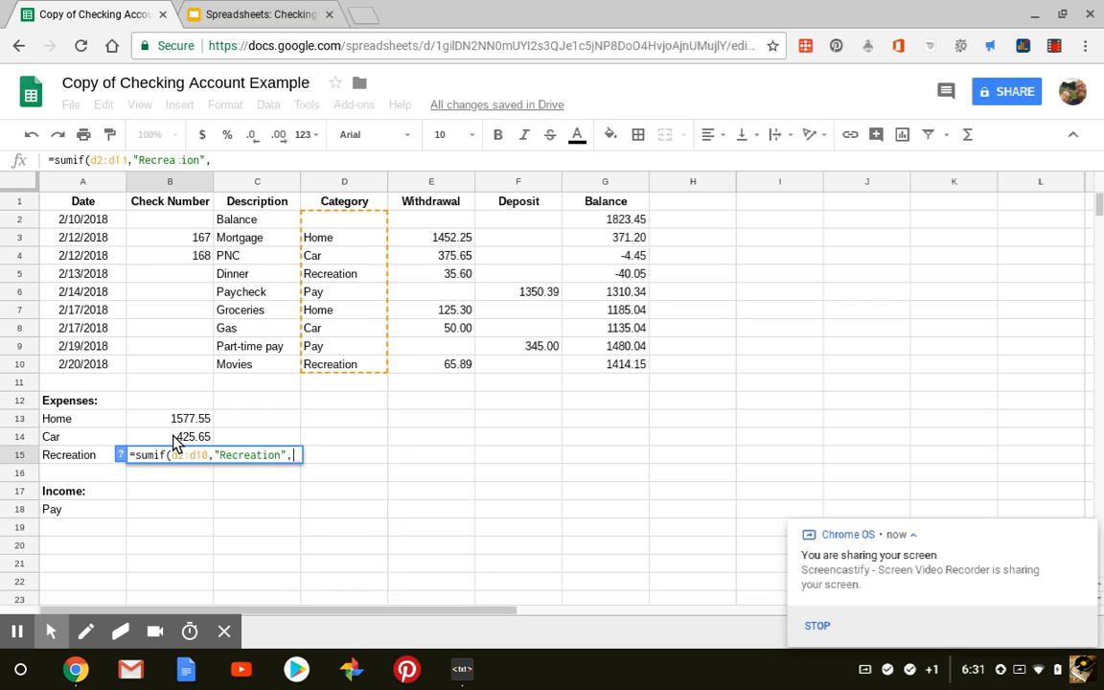
pyautogui.write('e2')
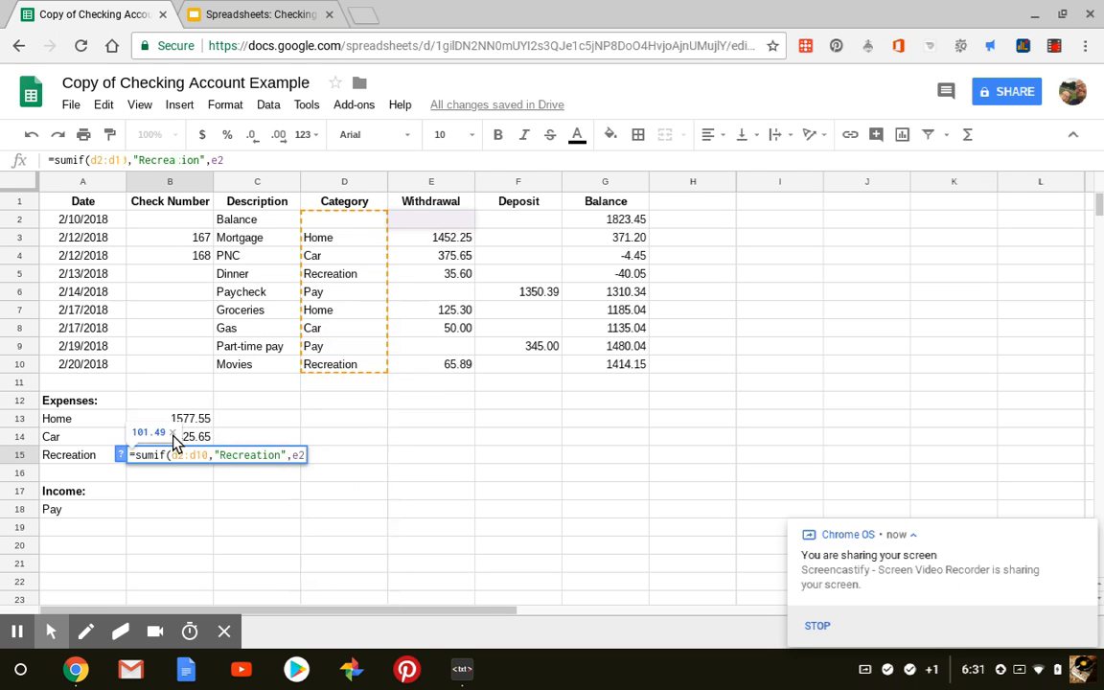
pyautogui.write(':e10)')
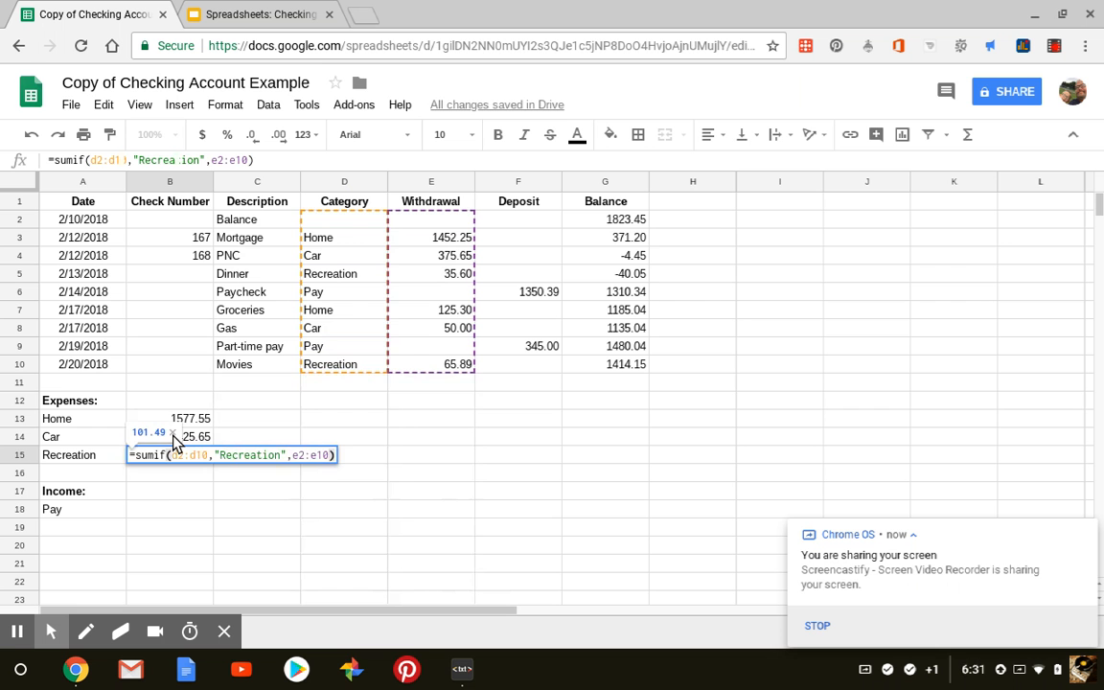
pyautogui.press('Return')
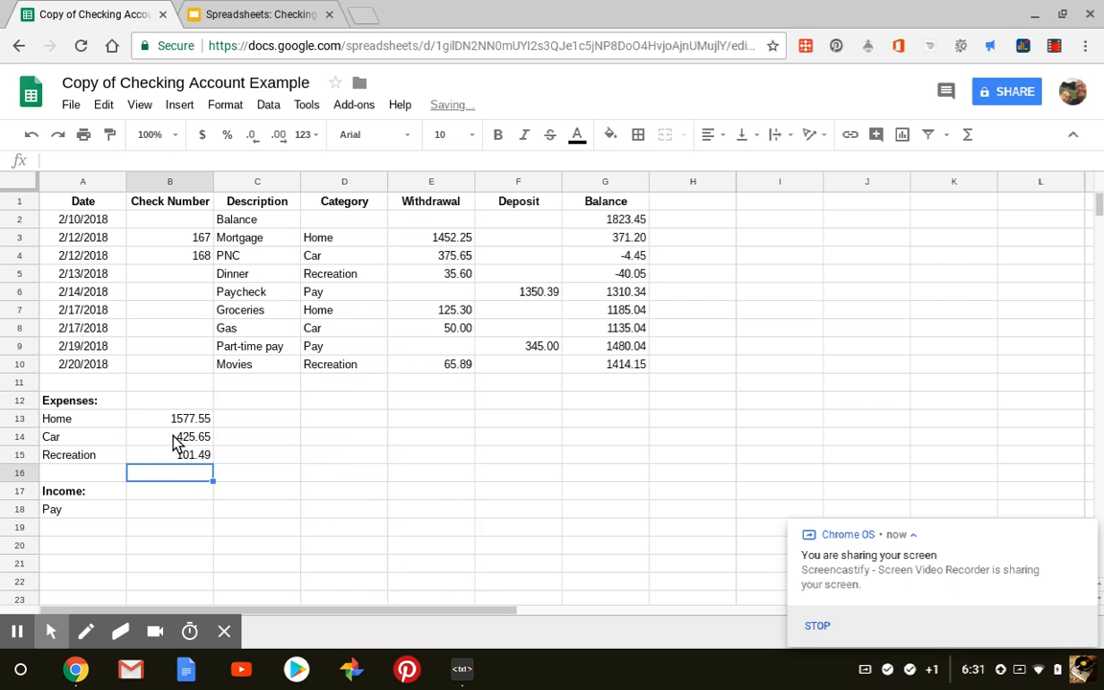
# Step: Total the Pay income in cell B18 with the formula =sumif(d2:d10,"Pay",f2:f10)
pyautogui.click(163, 514)
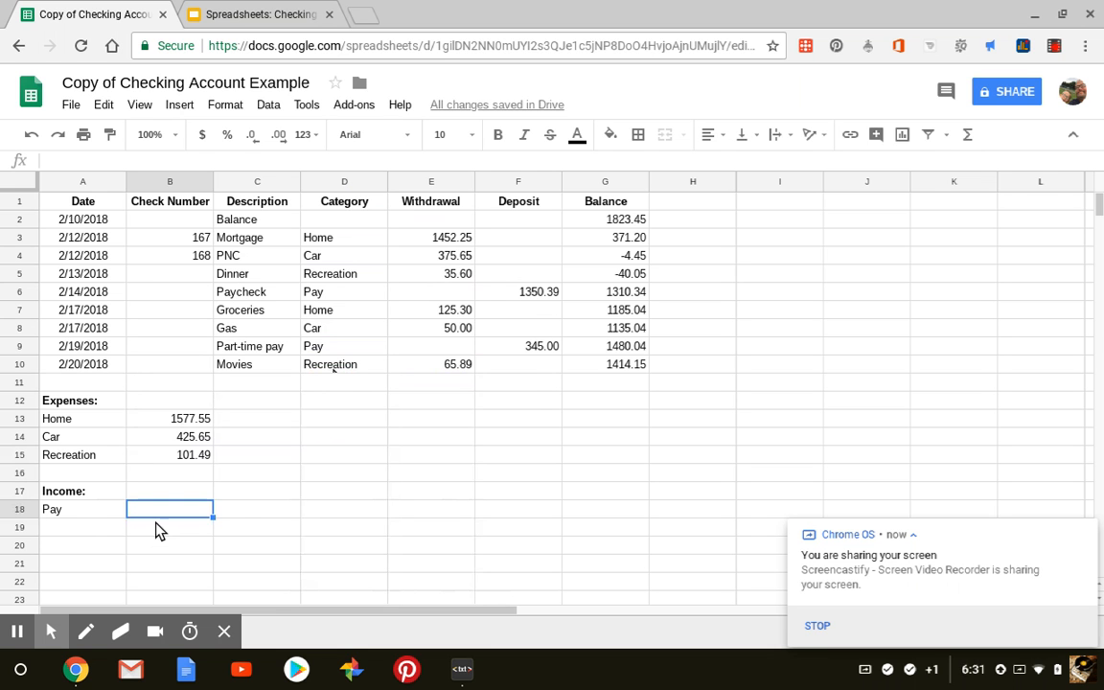
pyautogui.write('=sum')
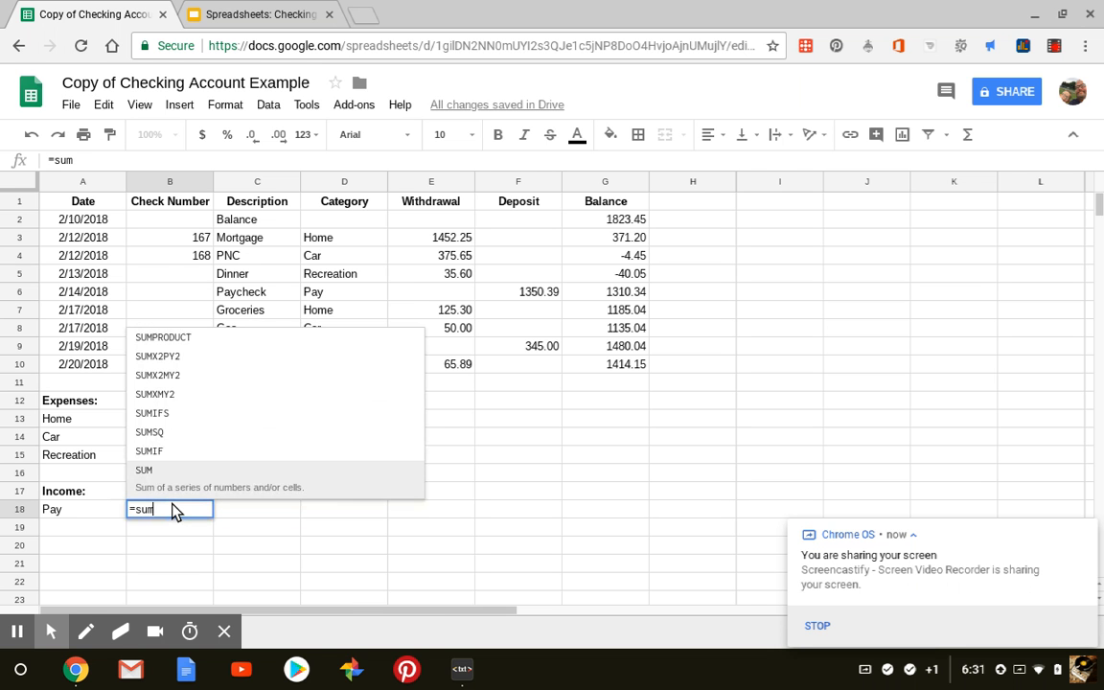
pyautogui.write('if(')
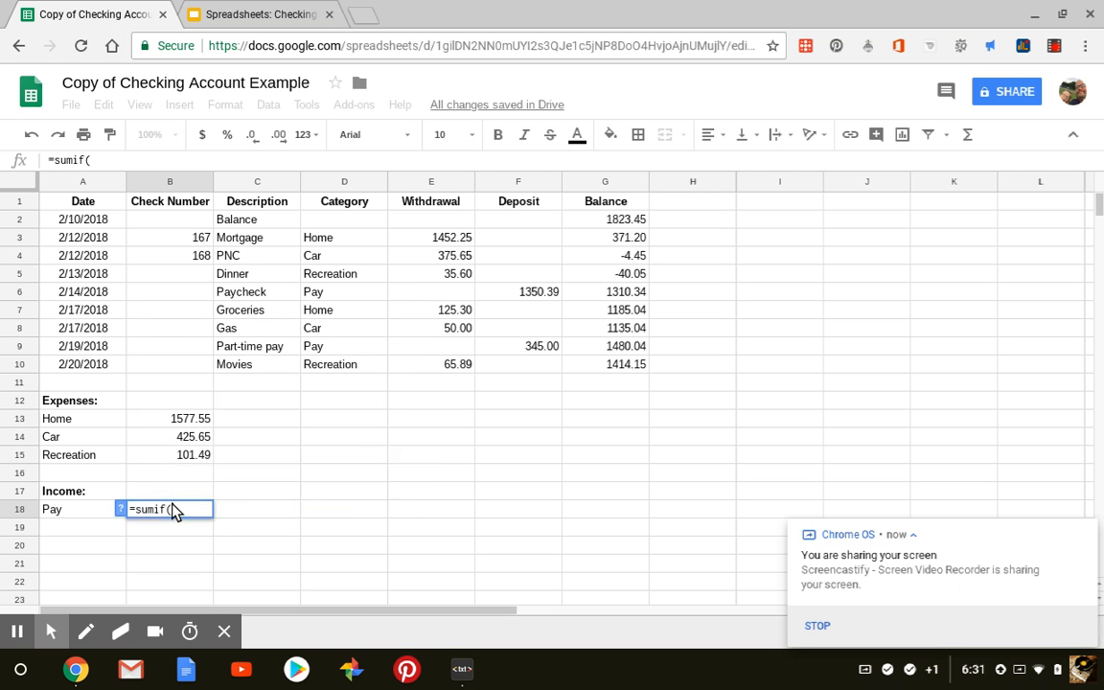
pyautogui.write('d2')
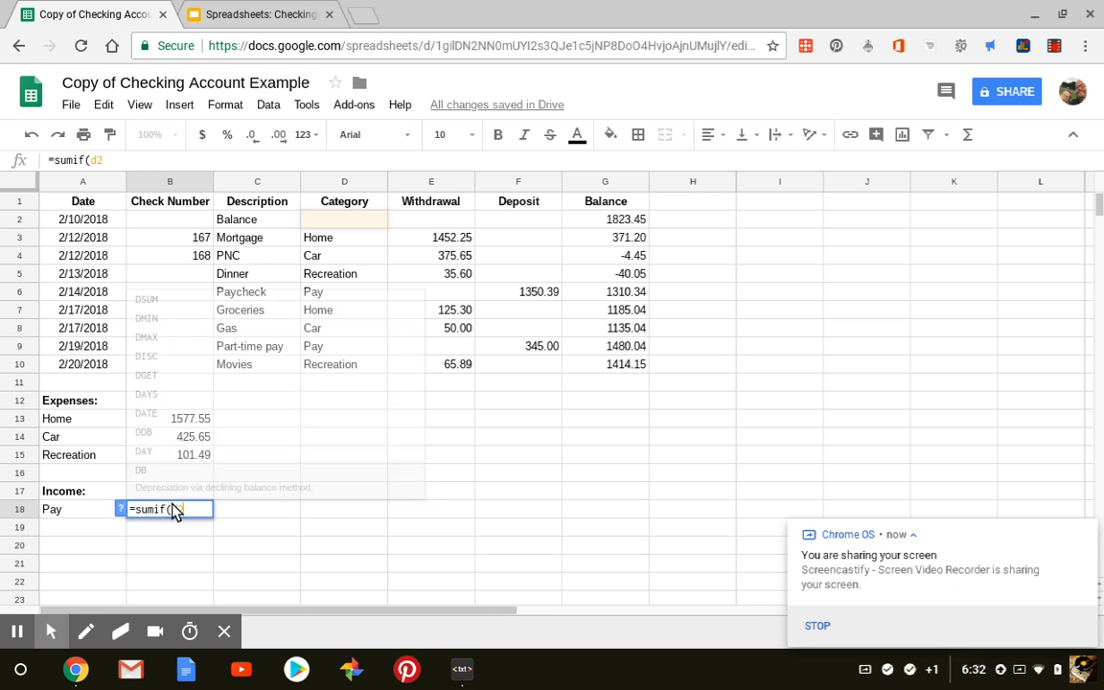
pyautogui.write(':d10')
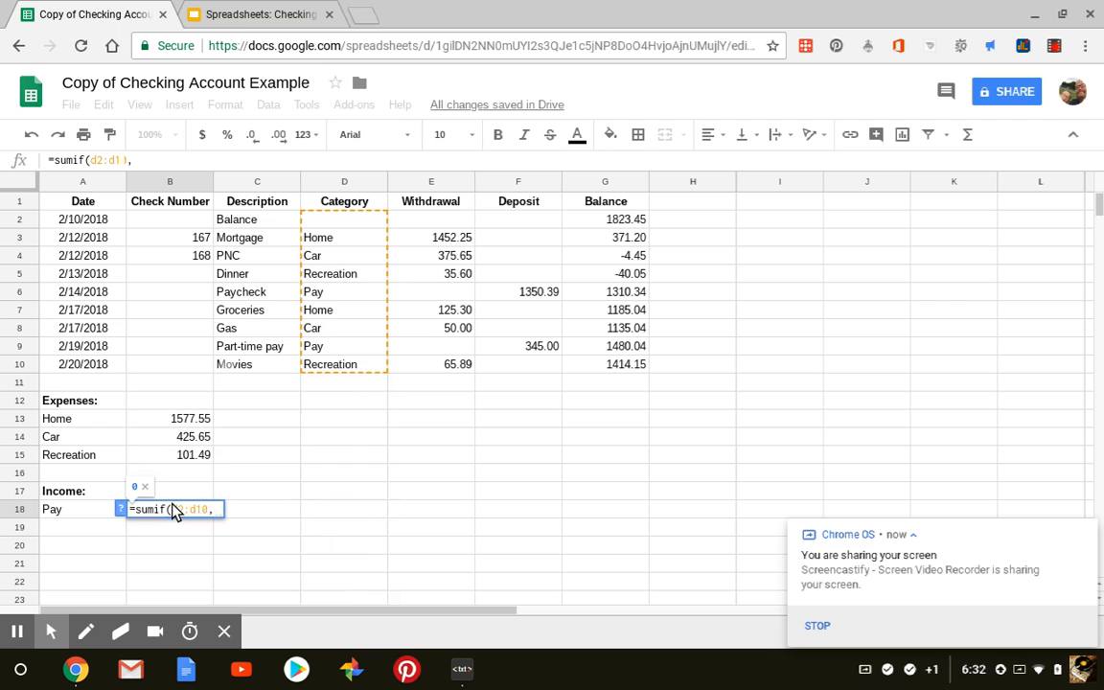
pyautogui.write(',"Pay')
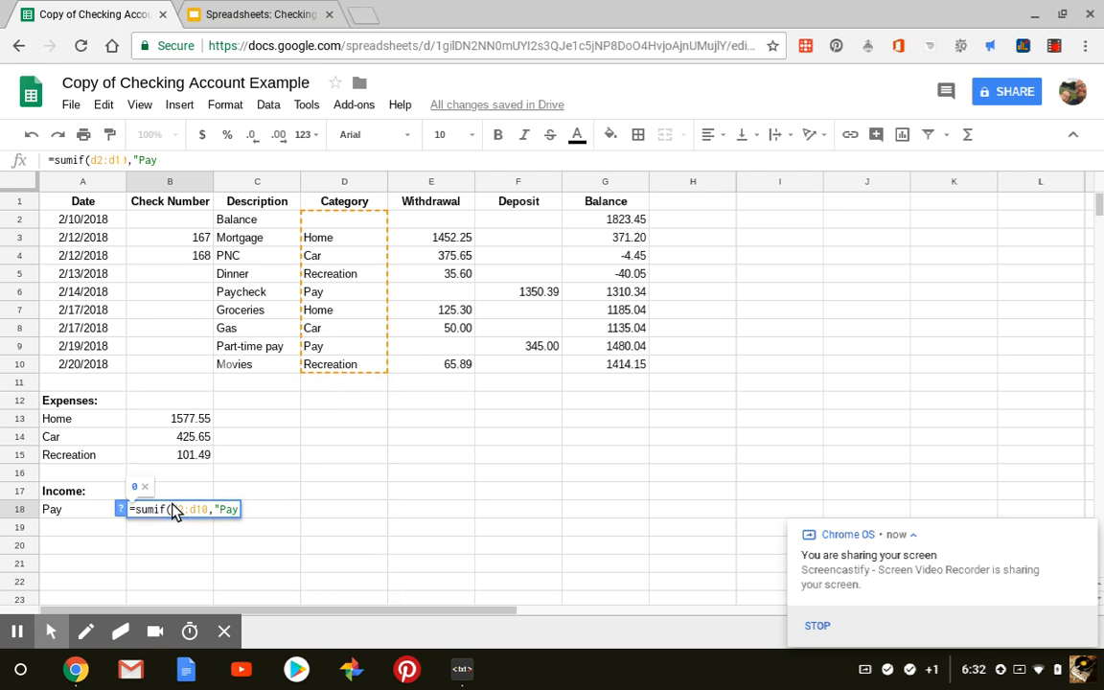
pyautogui.write('",f')
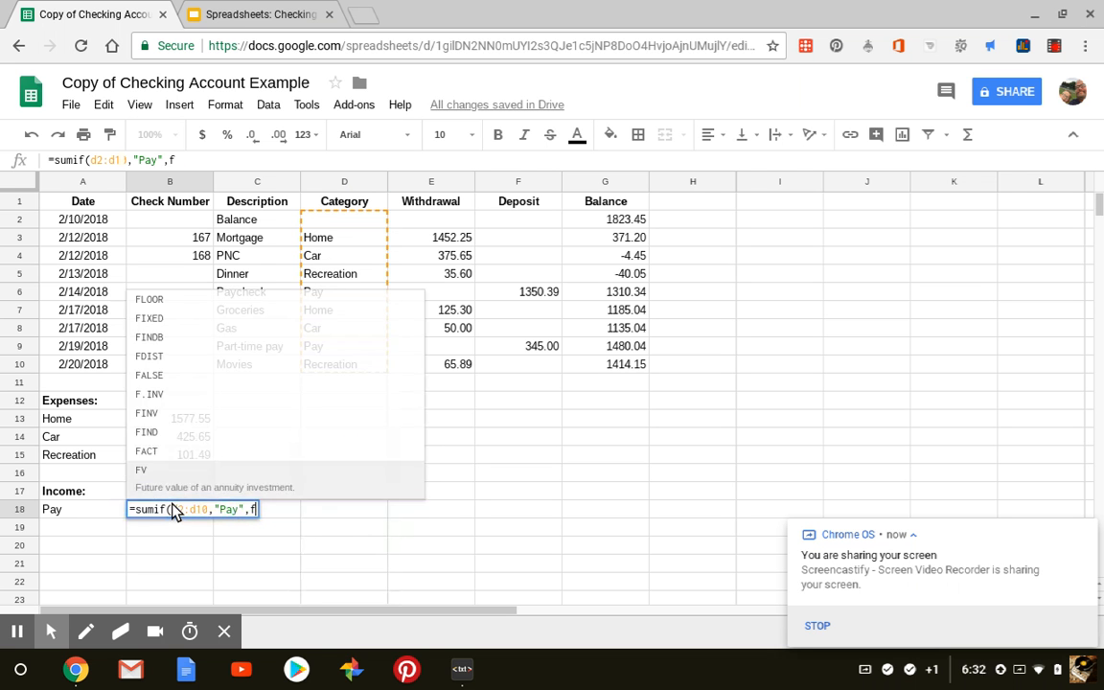
pyautogui.write('2:f')
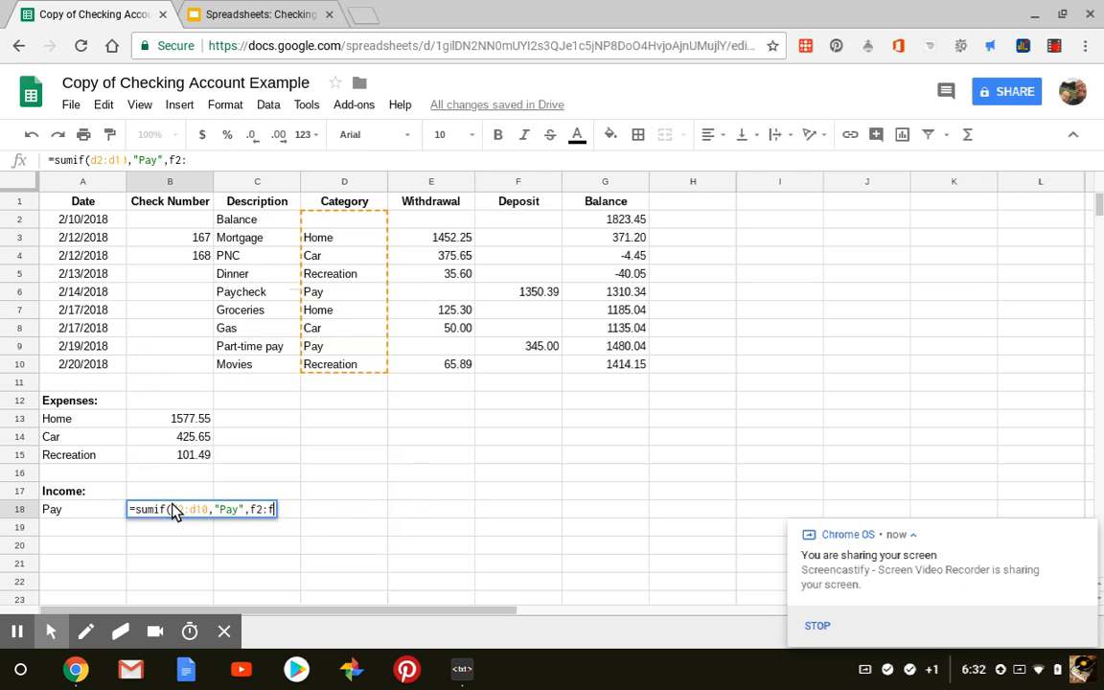
pyautogui.write('10)')
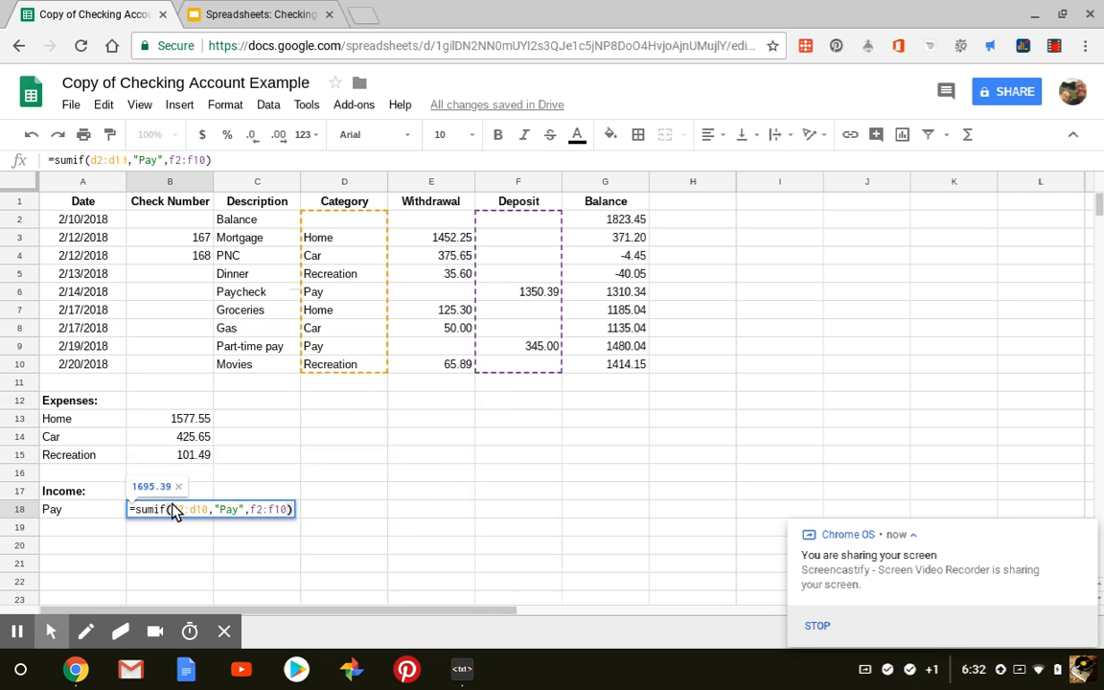
pyautogui.press('Return')
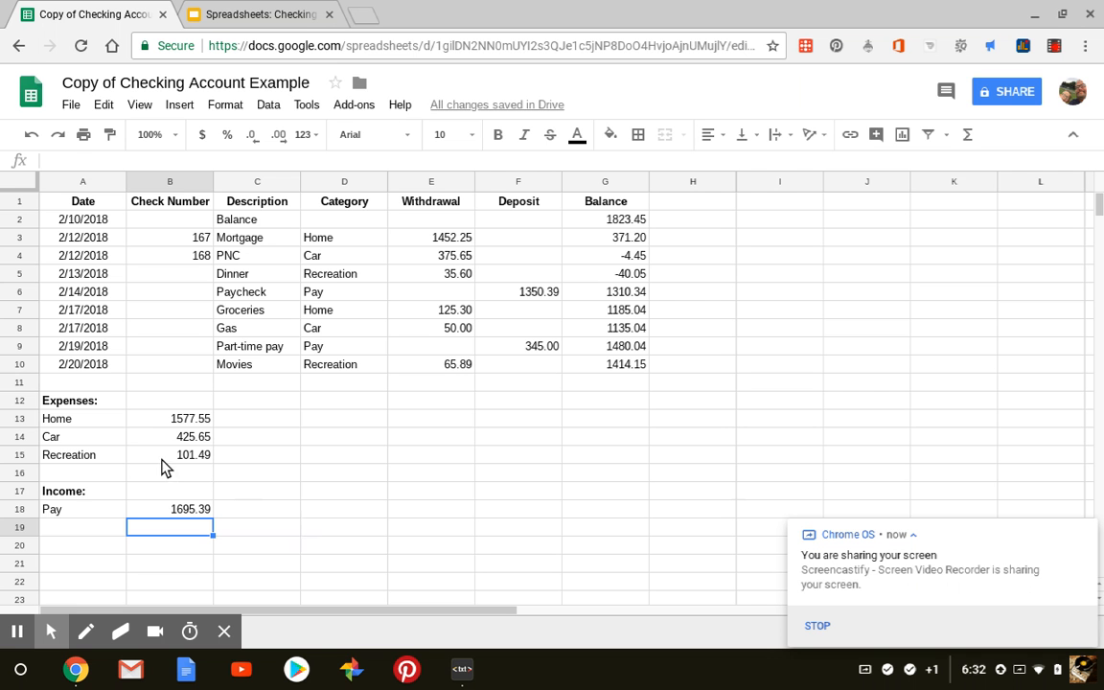
# Step: Insert a pie chart of the Home, Car and Recreation expense totals in A13:B15 and close the chart editor
pyautogui.moveTo(92, 418); pyautogui.dragTo(153, 460)
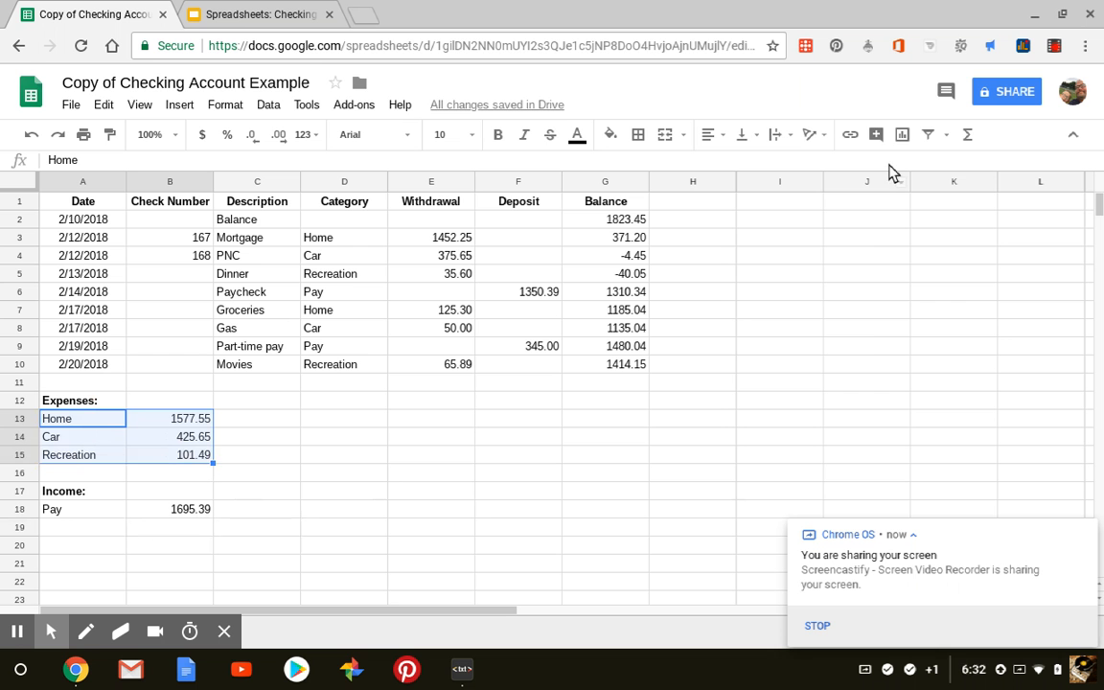
pyautogui.click(902, 135)
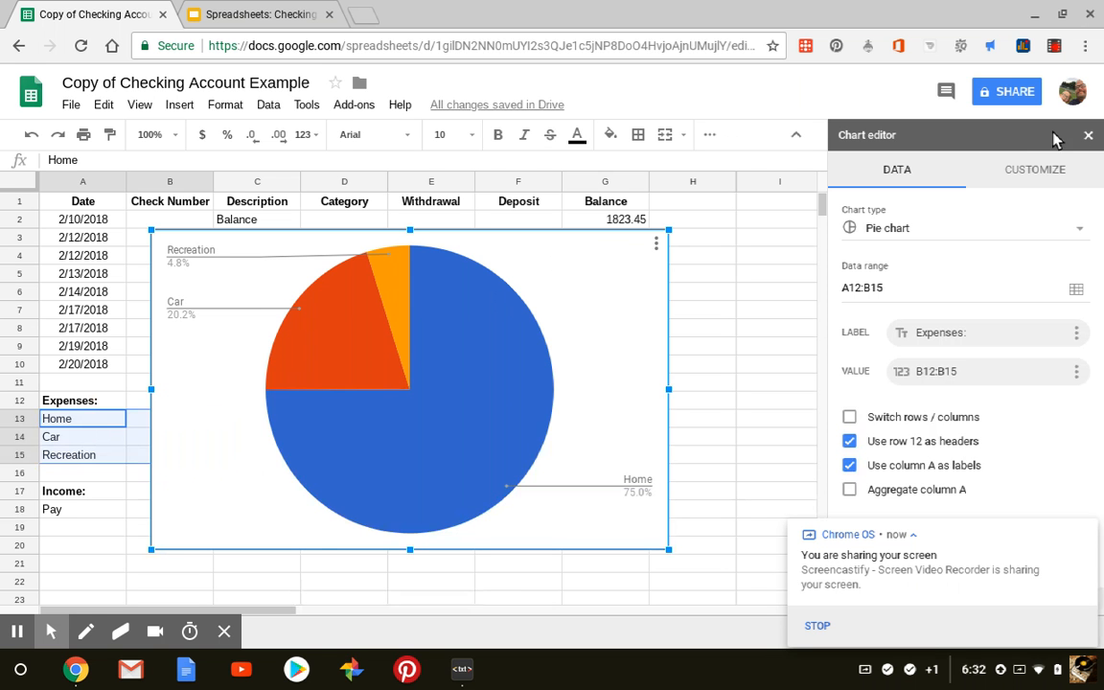
pyautogui.click(1087, 136)
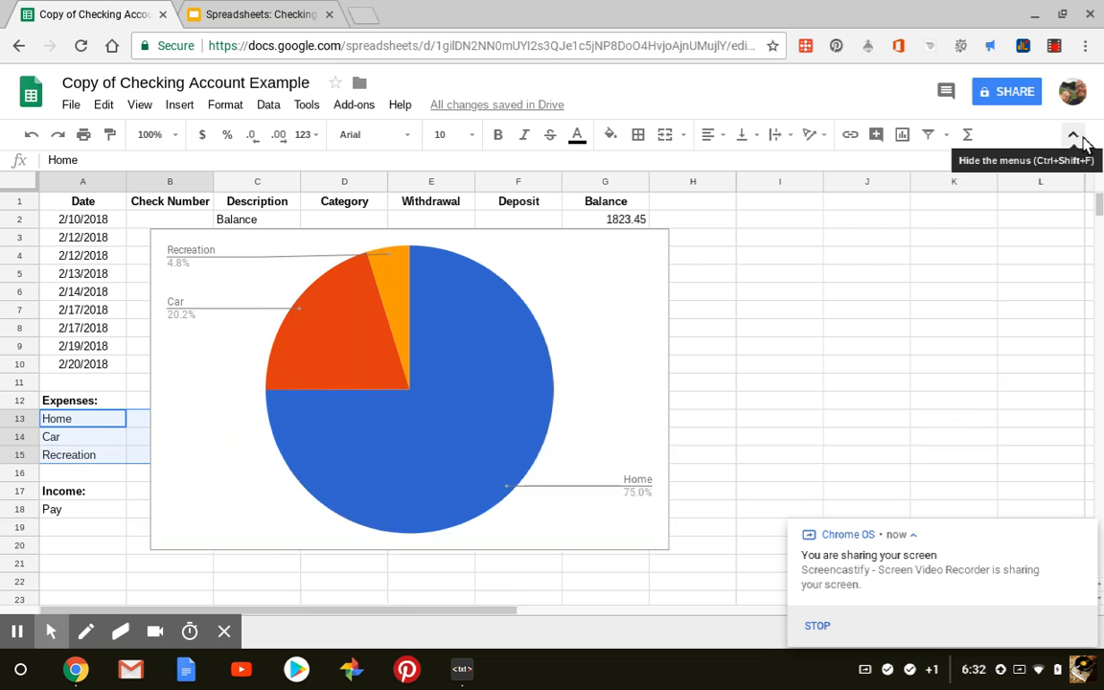